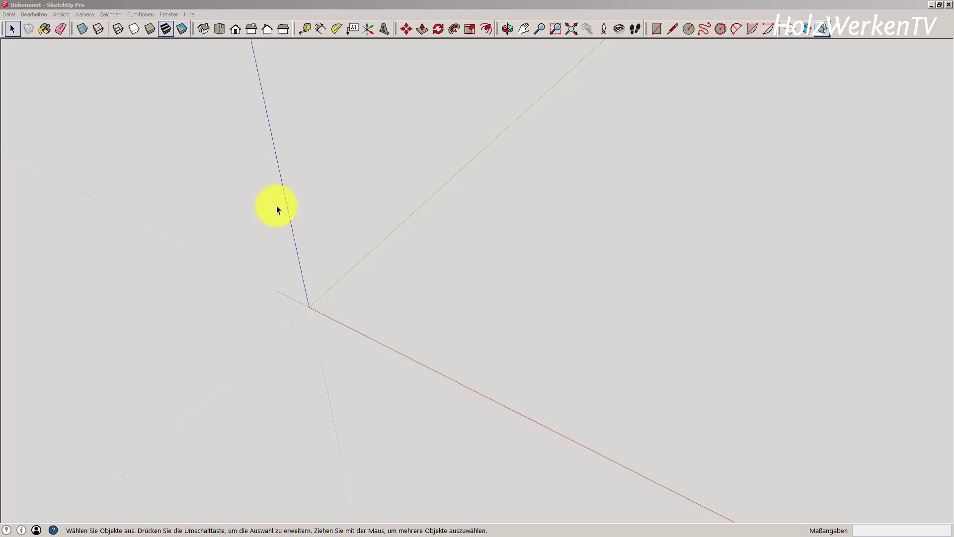
# Step: Confirm Holzbearbeitung - Millimeter as the template on the Welcome screen, then create a new model
pyautogui.click(191, 15)
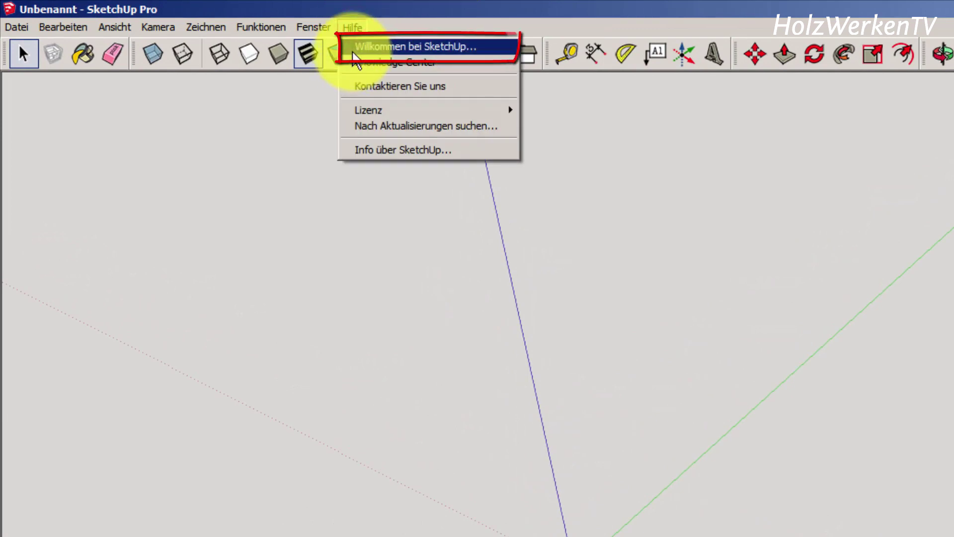
pyautogui.click(354, 50)
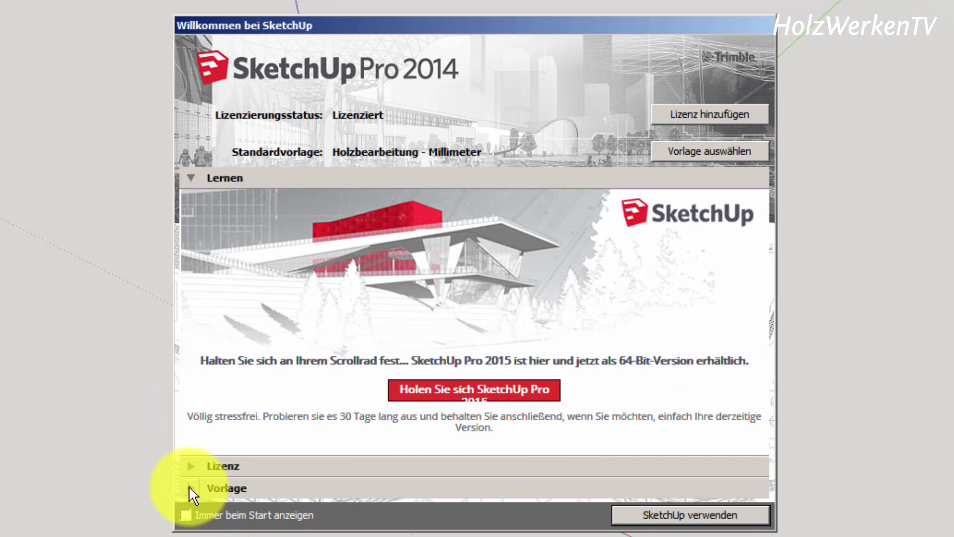
pyautogui.click(189, 487)
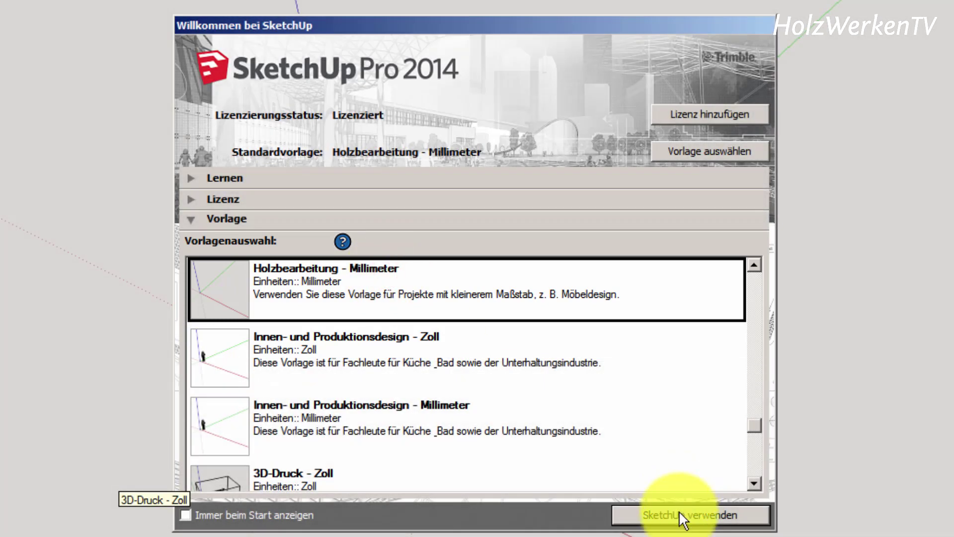
pyautogui.click(679, 511)
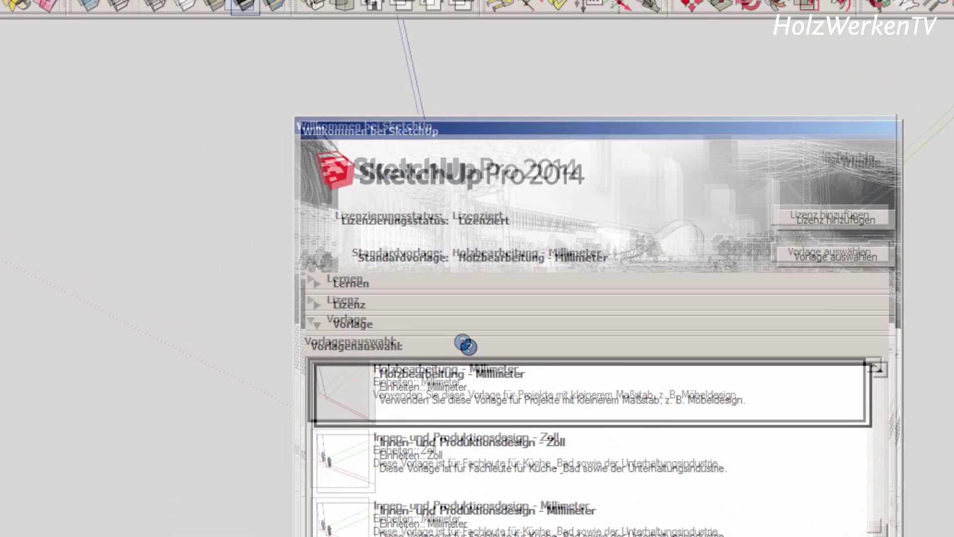
pyautogui.click(22, 25)
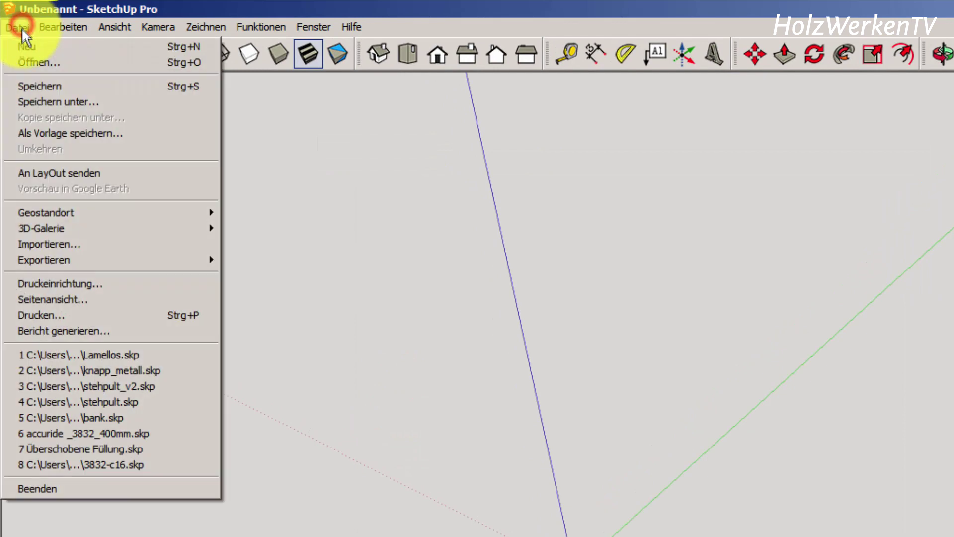
pyautogui.click(23, 46)
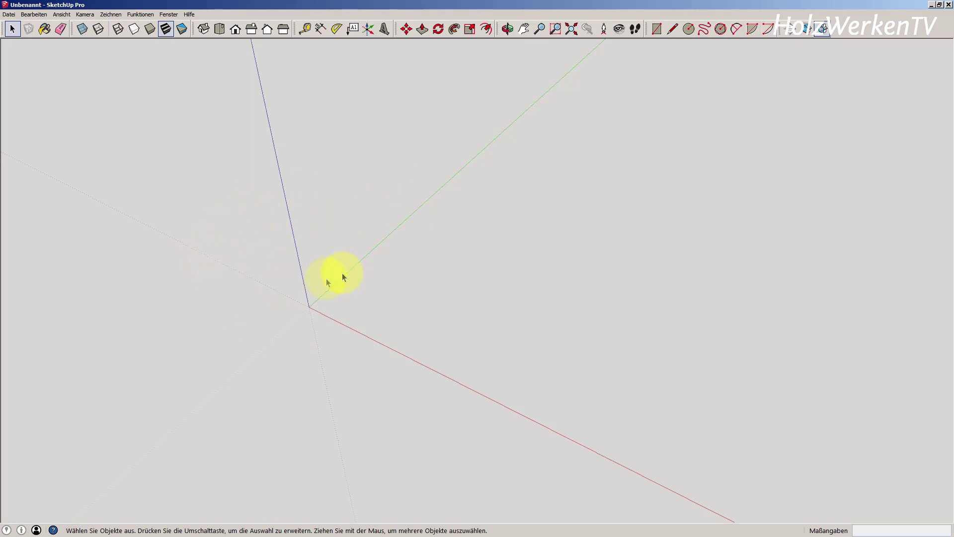
# Step: Start a line with the Line tool at the axis origin
pyautogui.scroll(1, 263, 209)
pyautogui.press('l')
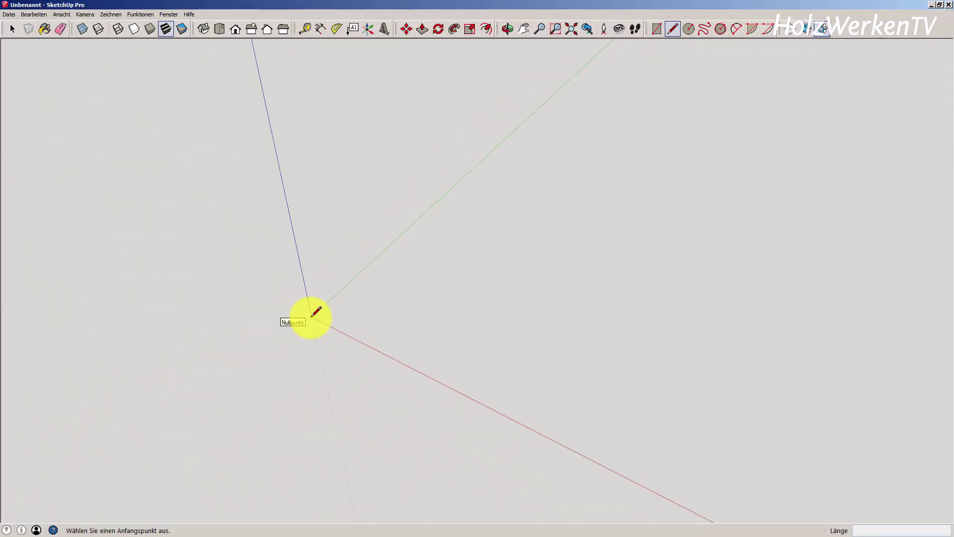
pyautogui.click(312, 317)
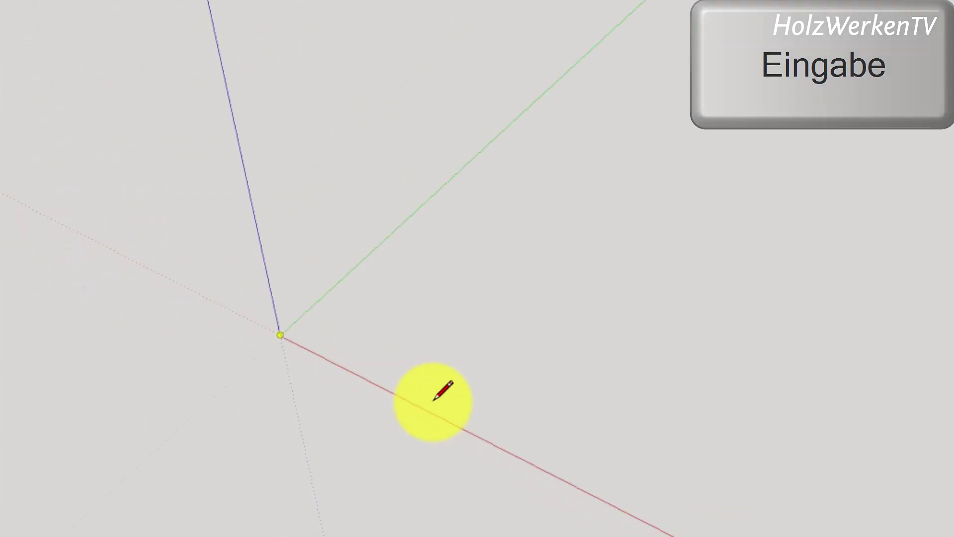
# Step: Enter the rectangle's edges along the red and green axes and close it at the origin
pyautogui.press('Return')
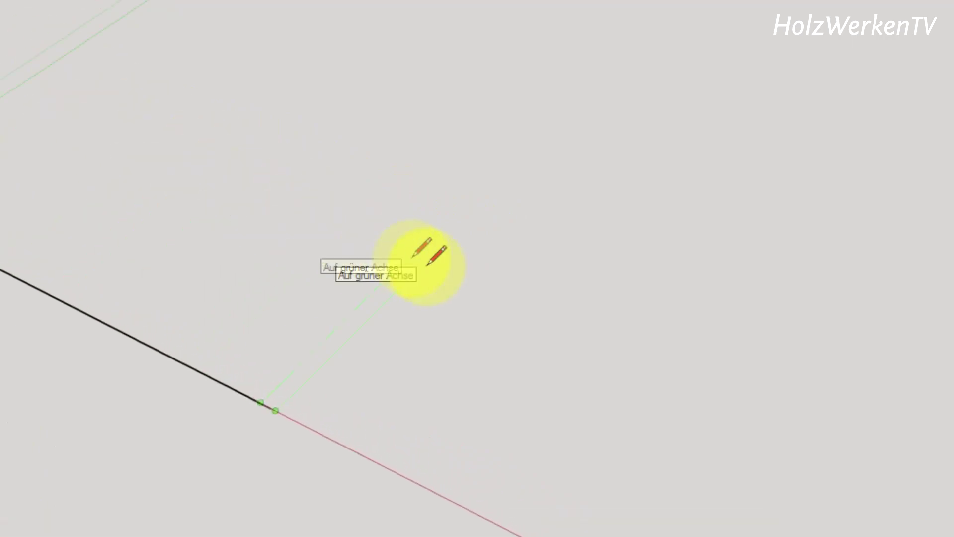
pyautogui.press('Return')
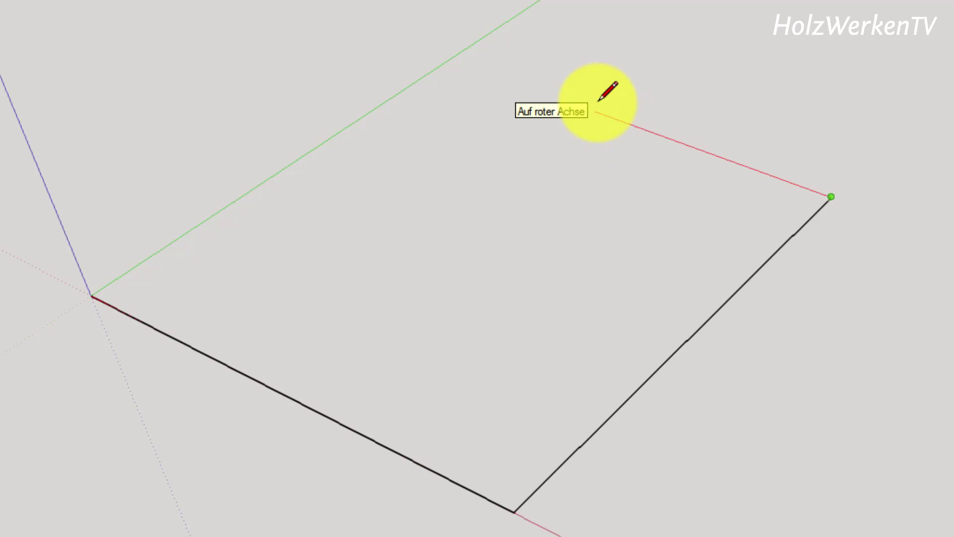
pyautogui.press('Return')
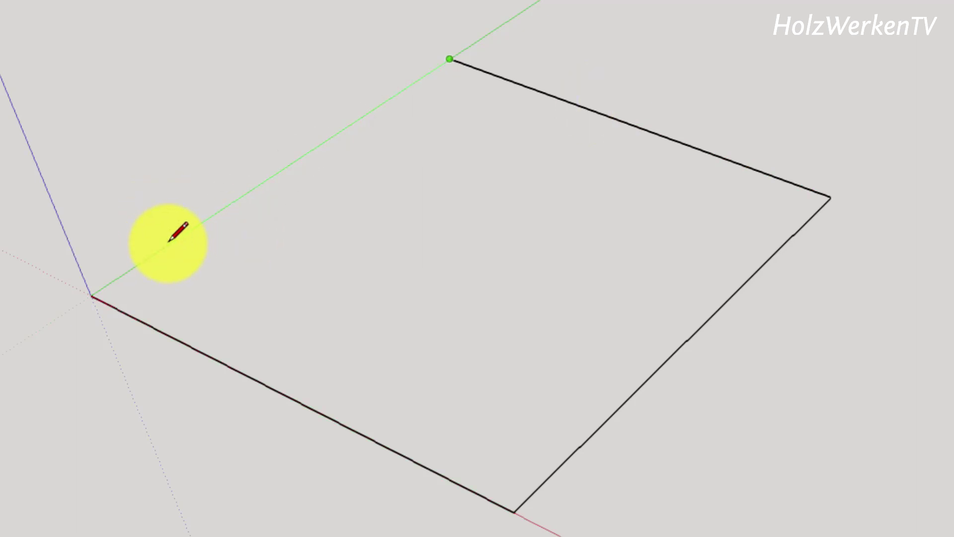
pyautogui.click(89, 296)
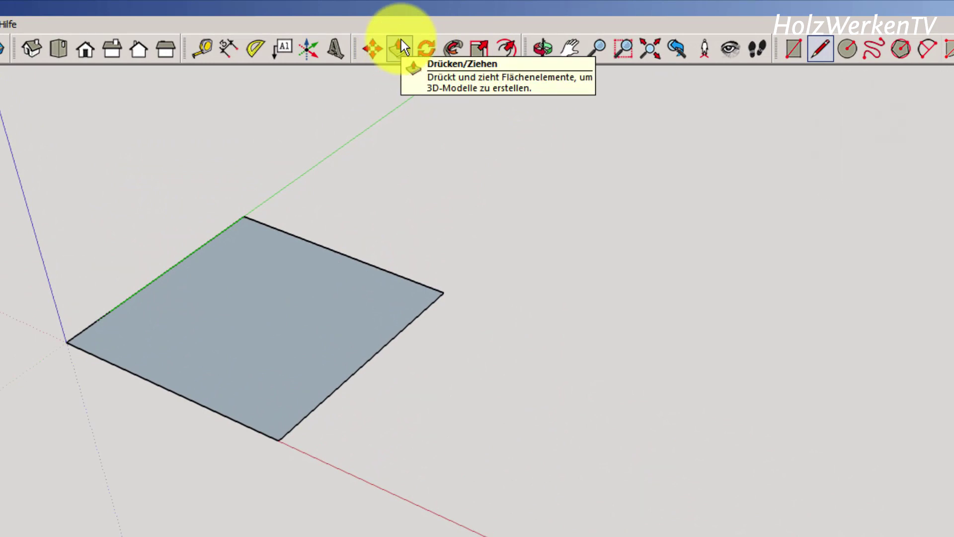
# Step: Push/pull the rectangle face up 700 mm into a column
pyautogui.click(401, 46)
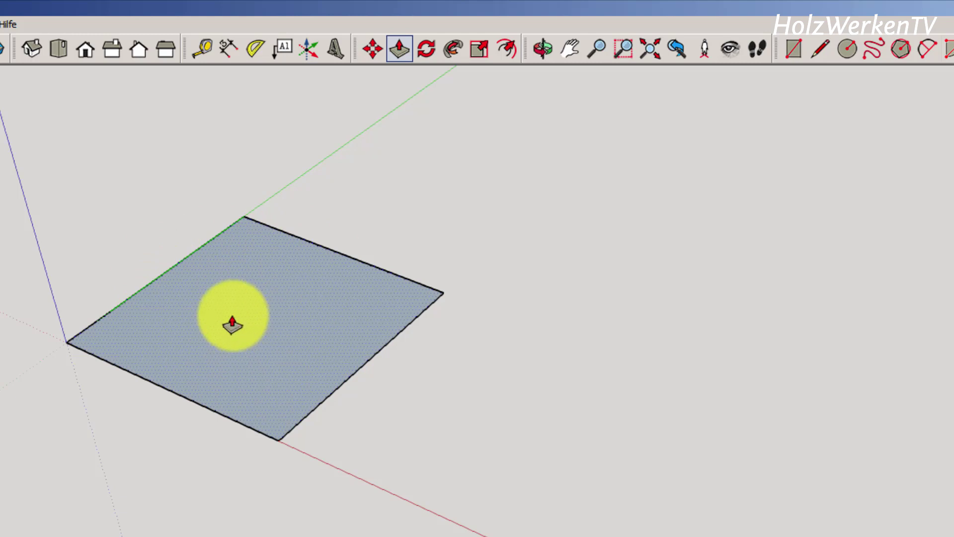
pyautogui.click(233, 326)
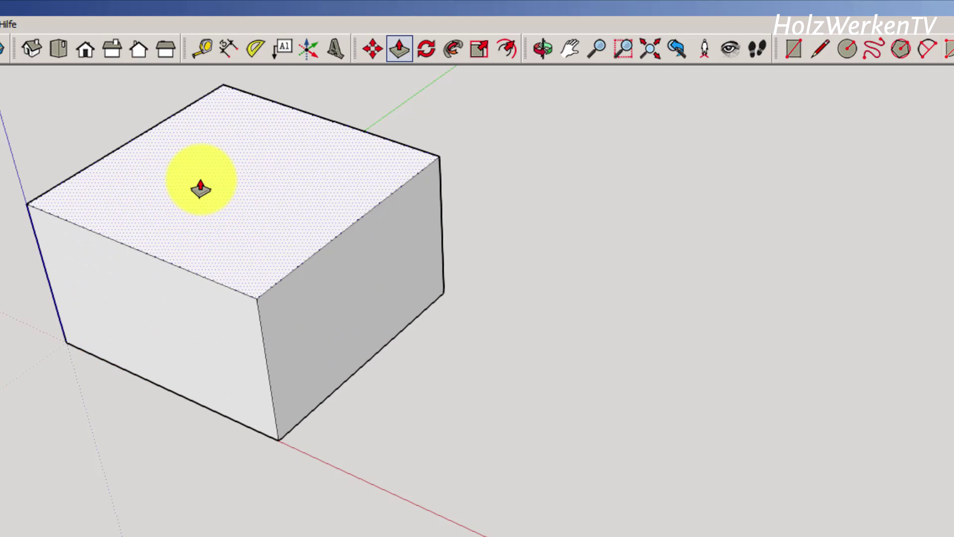
pyautogui.write('700')
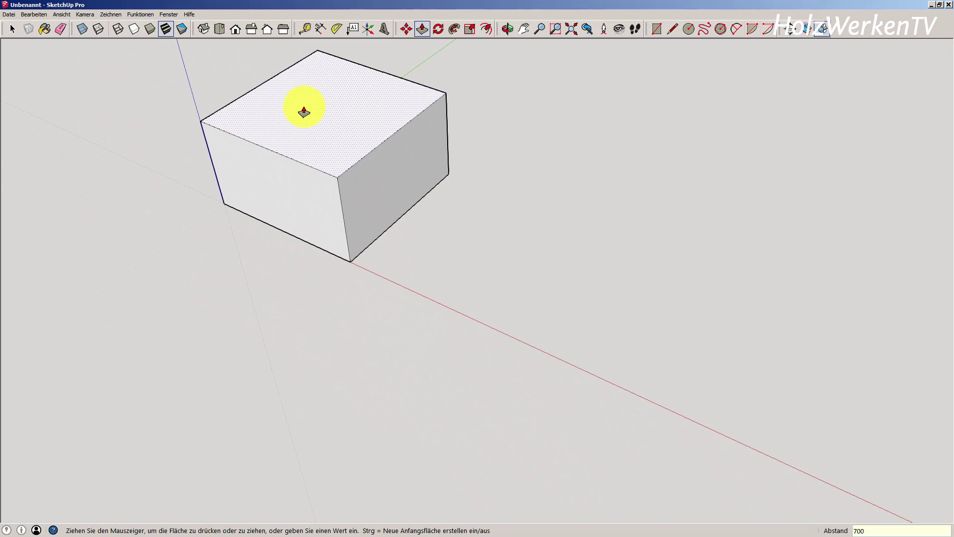
pyautogui.press('Return')
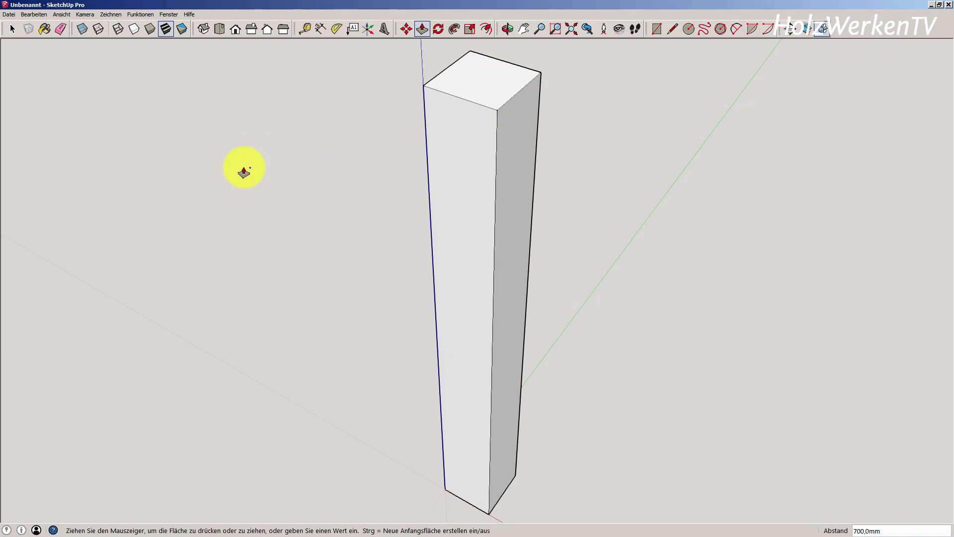
# Step: Select the column's front, right and top faces
pyautogui.press('space')
pyautogui.click(474, 184)
pyautogui.click(522, 183)
pyautogui.click(502, 75)
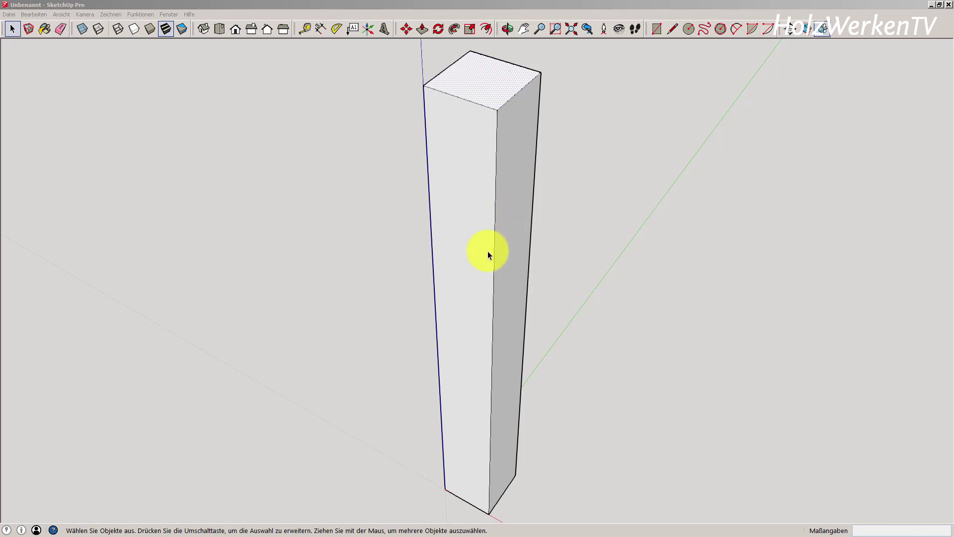
# Step: Window-select the entire 80 mm × 700 mm column, including all faces and edges
pyautogui.click(496, 163)
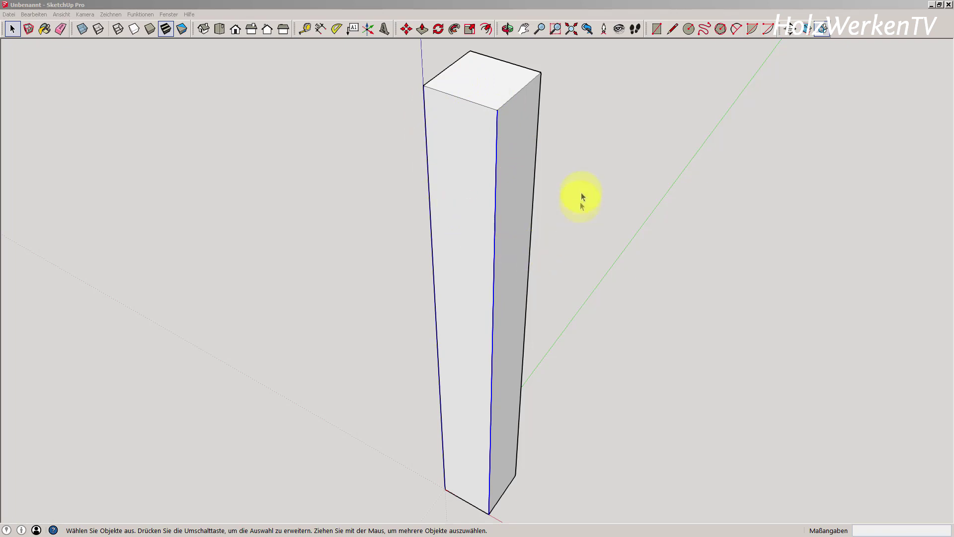
pyautogui.press('p')
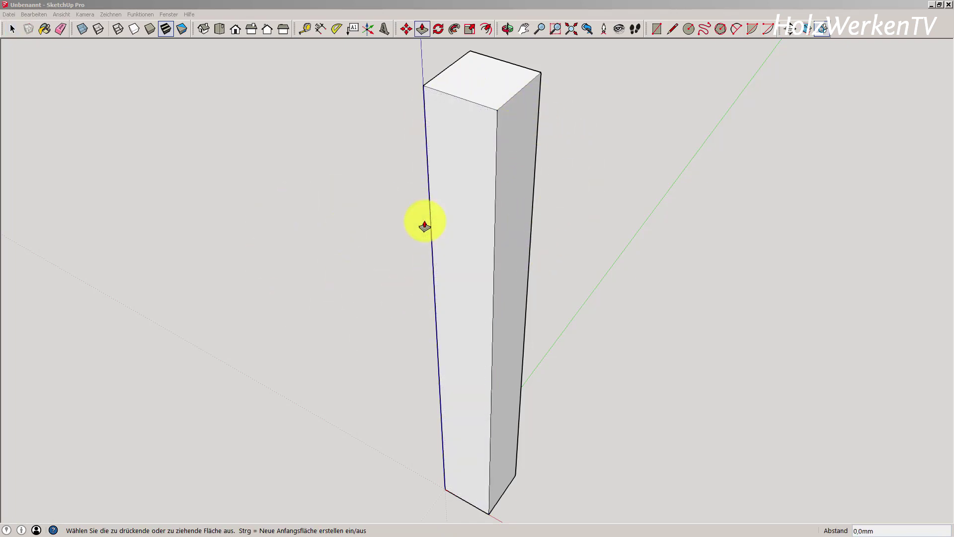
pyautogui.press('space')
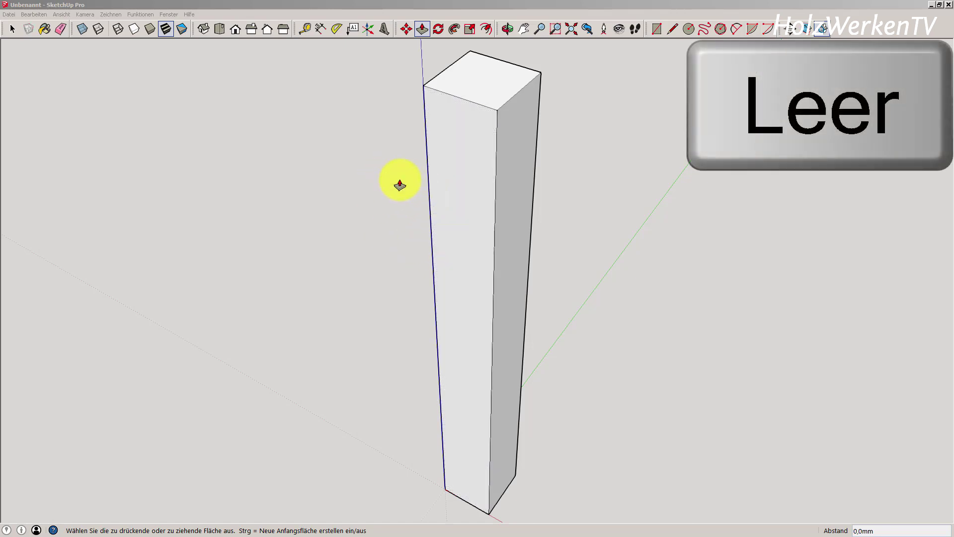
pyautogui.press('space')
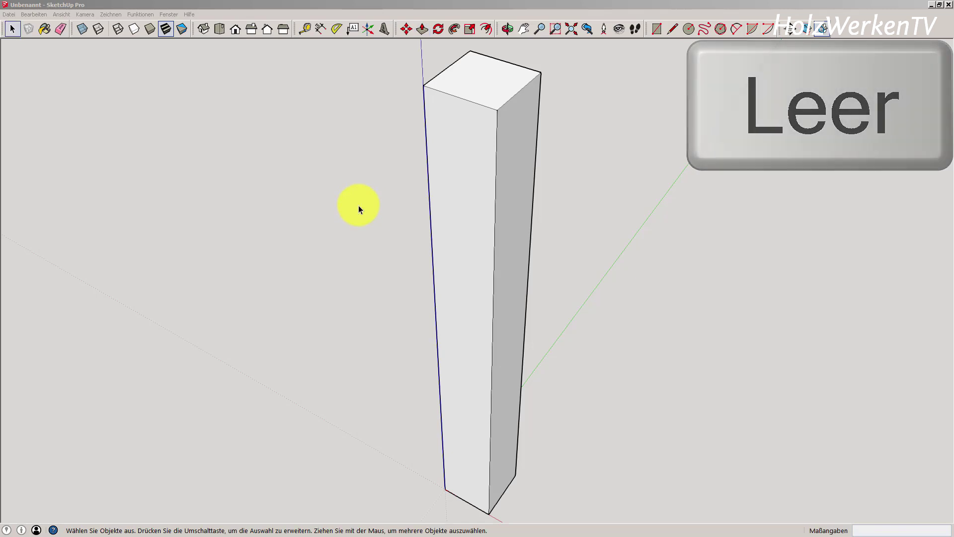
pyautogui.scroll(-2, 359, 204)
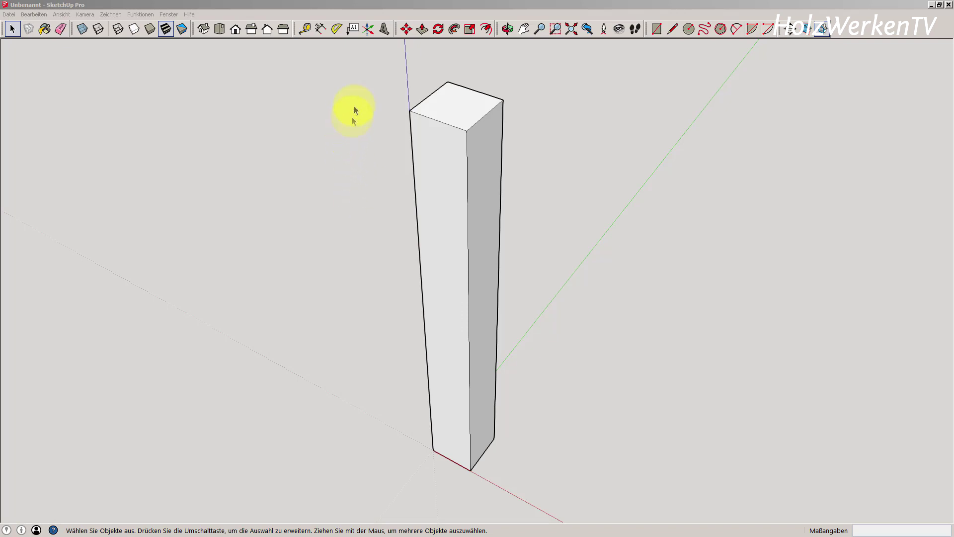
pyautogui.moveTo(335, 68)
pyautogui.mouseDown()
pyautogui.moveTo(501, 218)
pyautogui.moveTo(571, 487)
pyautogui.mouseUp()
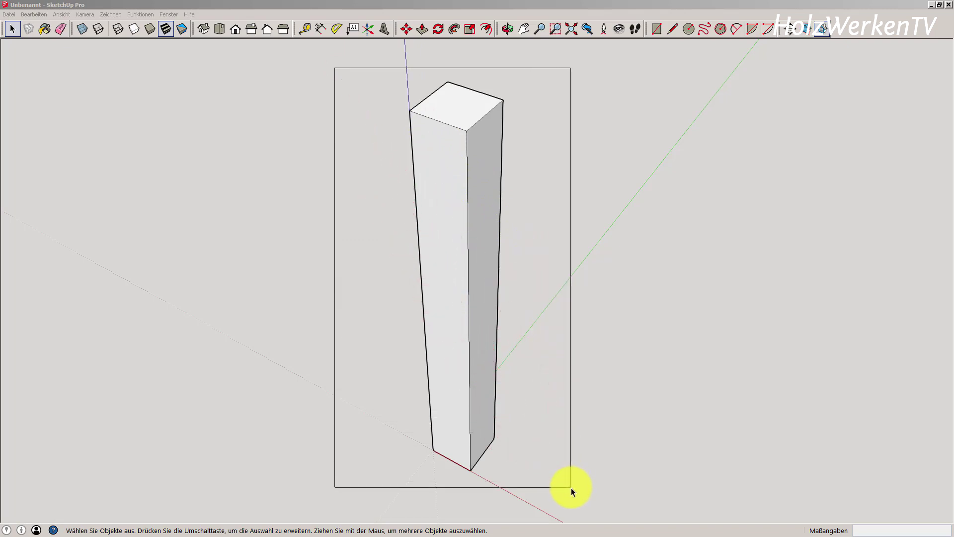
pyautogui.moveTo(571, 488); pyautogui.dragTo(571, 487)
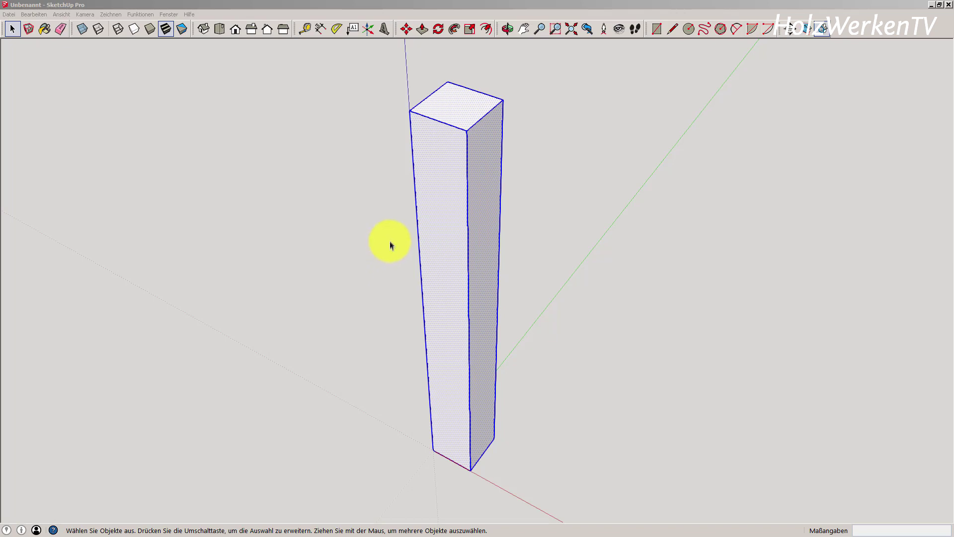
# Step: Group the selected column with the Gruppieren context command, then deselect it
pyautogui.rightClick(235, 143)
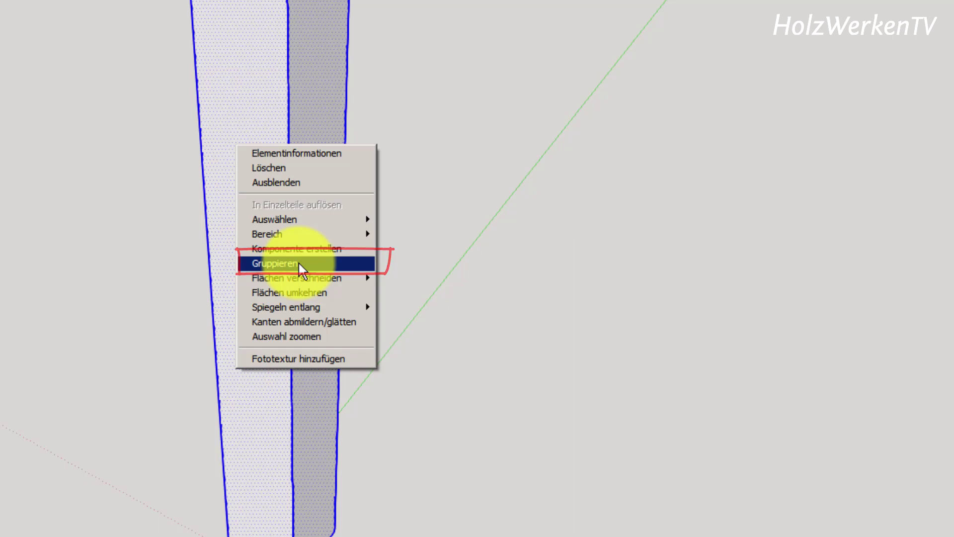
pyautogui.click(299, 264)
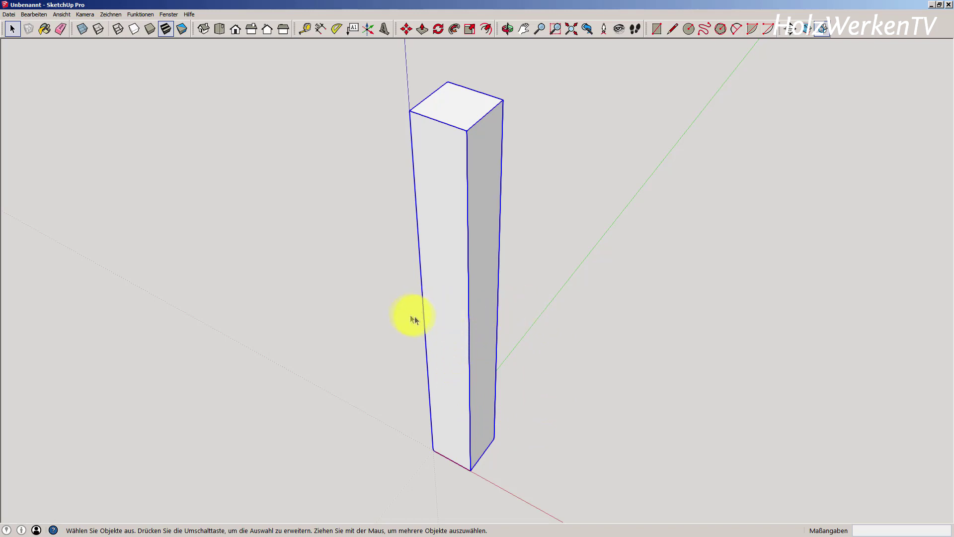
pyautogui.doubleClick(440, 230)
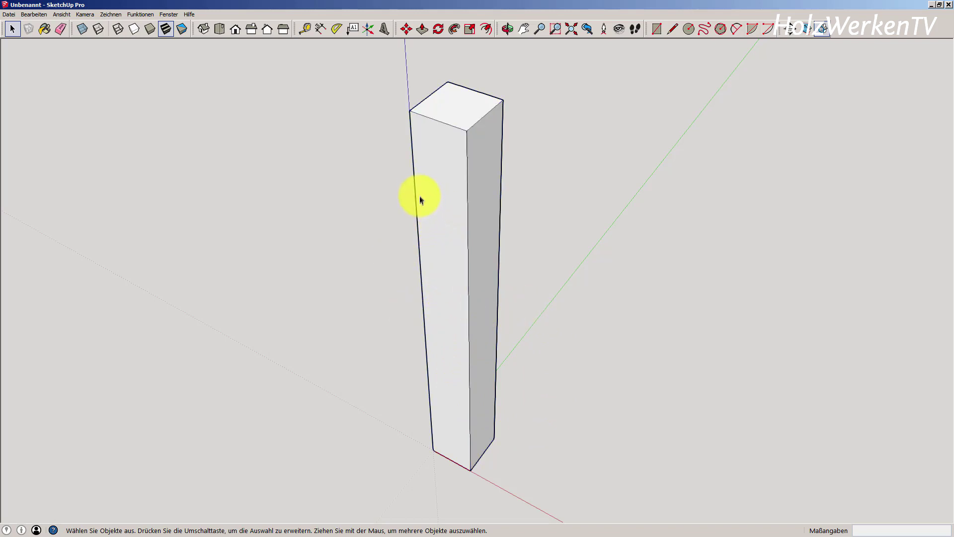
pyautogui.scroll(-2, 432, 203)
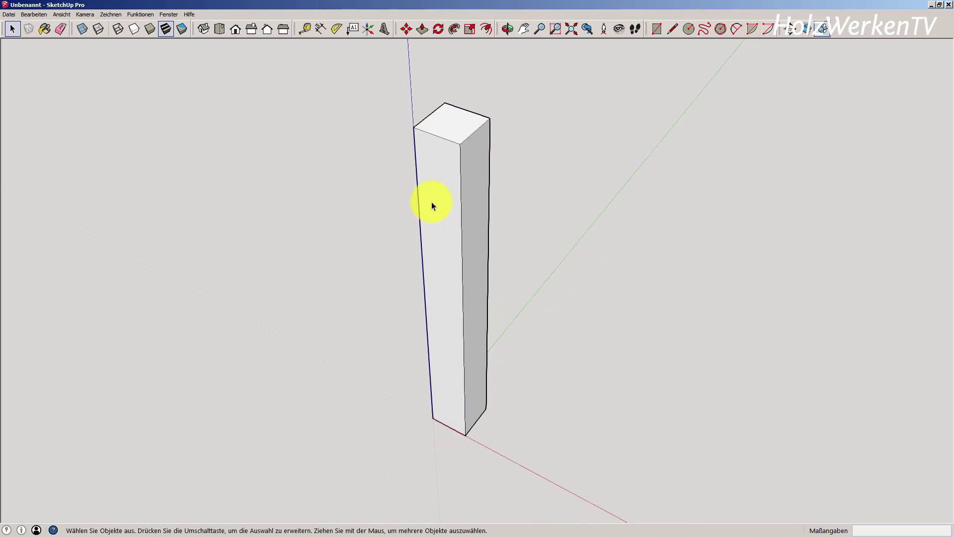
pyautogui.scroll(2, 435, 202)
pyautogui.scroll(1, 436, 202)
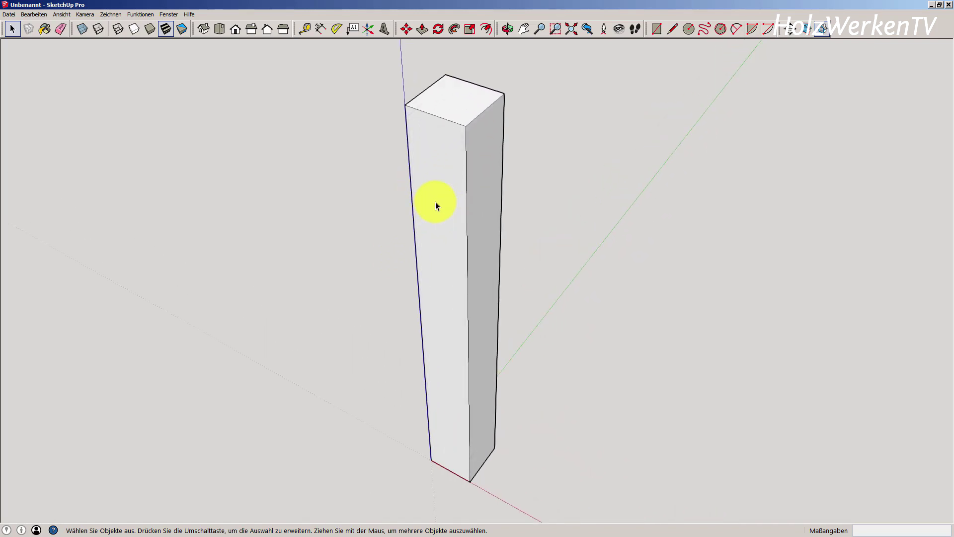
pyautogui.scroll(-2, 435, 202)
pyautogui.scroll(-1, 435, 202)
pyautogui.scroll(2, 436, 202)
pyautogui.scroll(1, 435, 201)
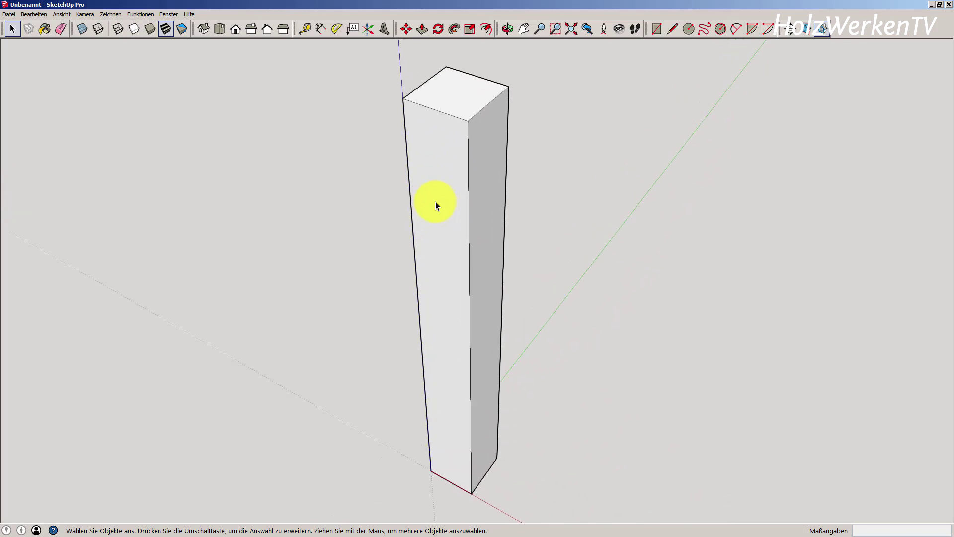
pyautogui.scroll(-1, 435, 202)
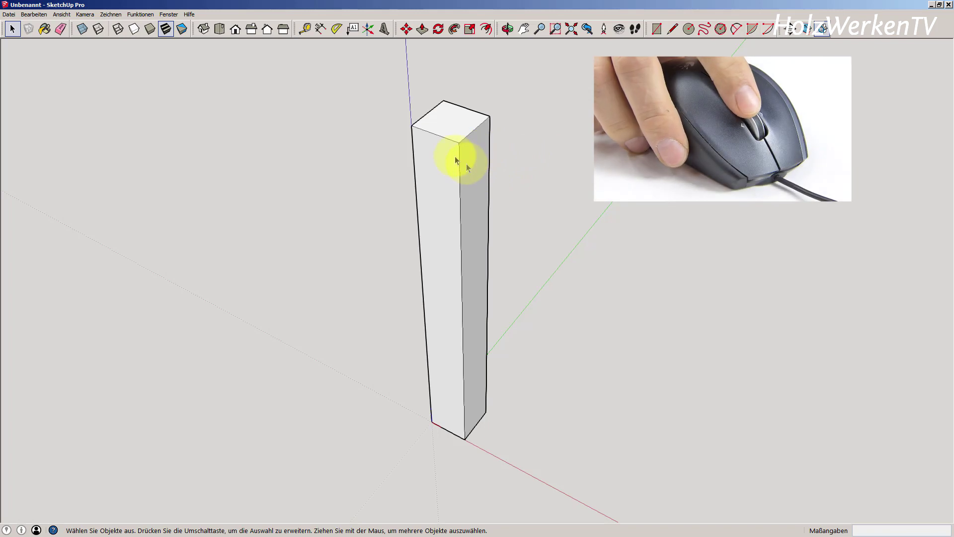
pyautogui.scroll(1, 455, 160)
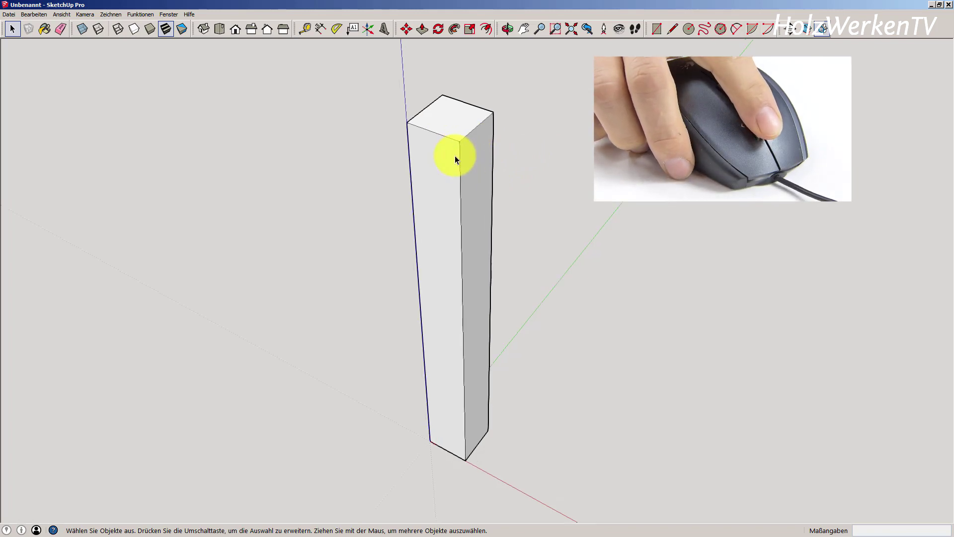
pyautogui.scroll(1, 455, 159)
pyautogui.scroll(1, 455, 160)
pyautogui.scroll(2, 455, 160)
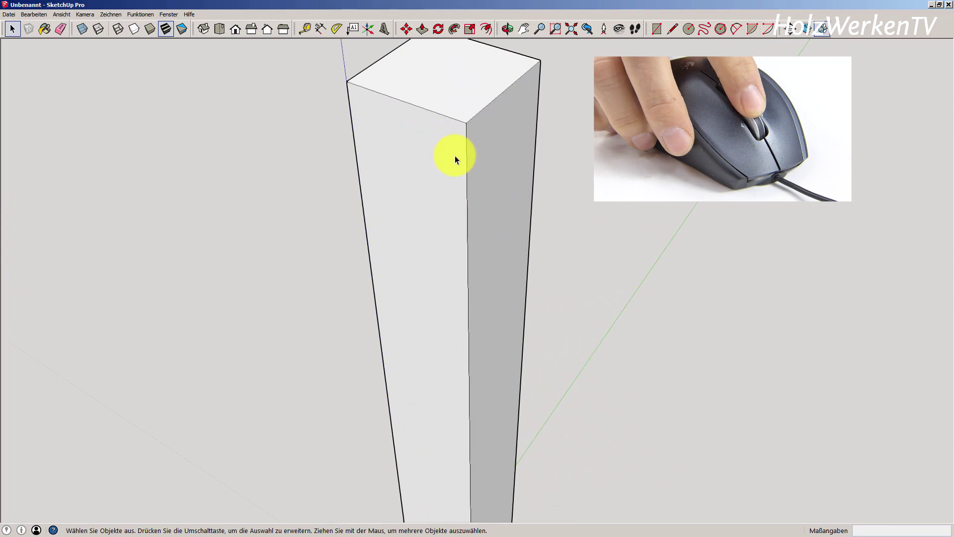
pyautogui.scroll(1, 455, 160)
pyautogui.scroll(-2, 455, 157)
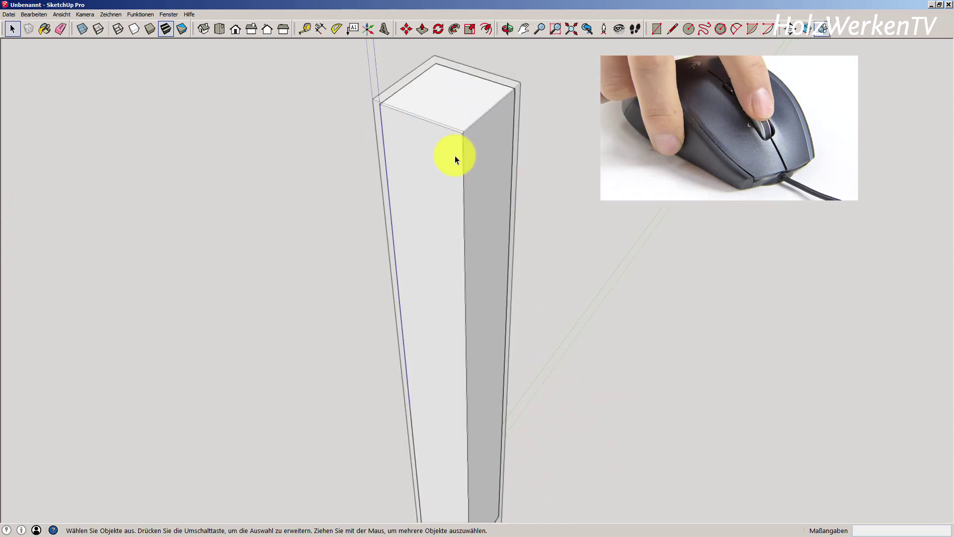
pyautogui.scroll(-1, 455, 157)
pyautogui.scroll(-1, 455, 157)
pyautogui.scroll(-1, 455, 157)
pyautogui.scroll(-1, 456, 158)
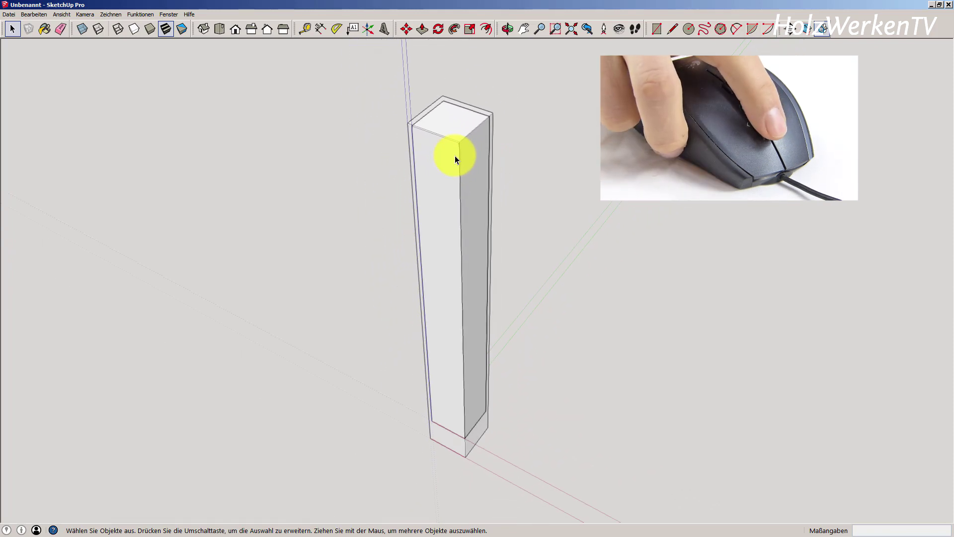
pyautogui.scroll(-1, 456, 158)
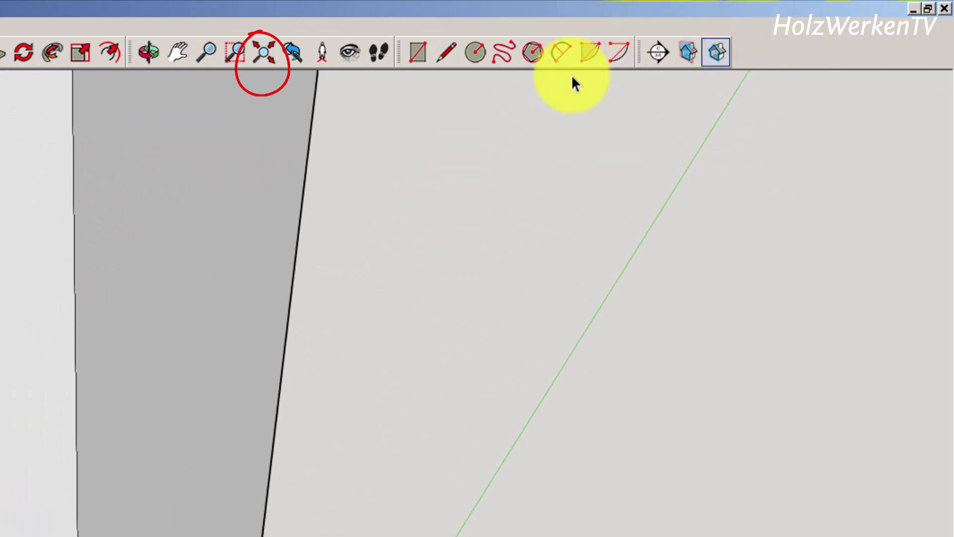
# Step: Zoom to fit, orbit to an upright view of the post, and select it
pyautogui.click(266, 50)
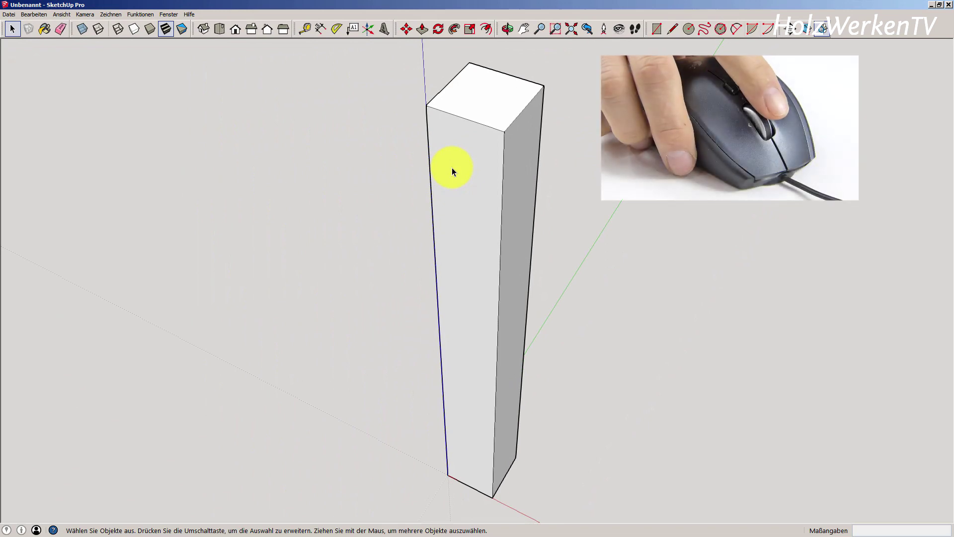
pyautogui.middleClick(452, 168)
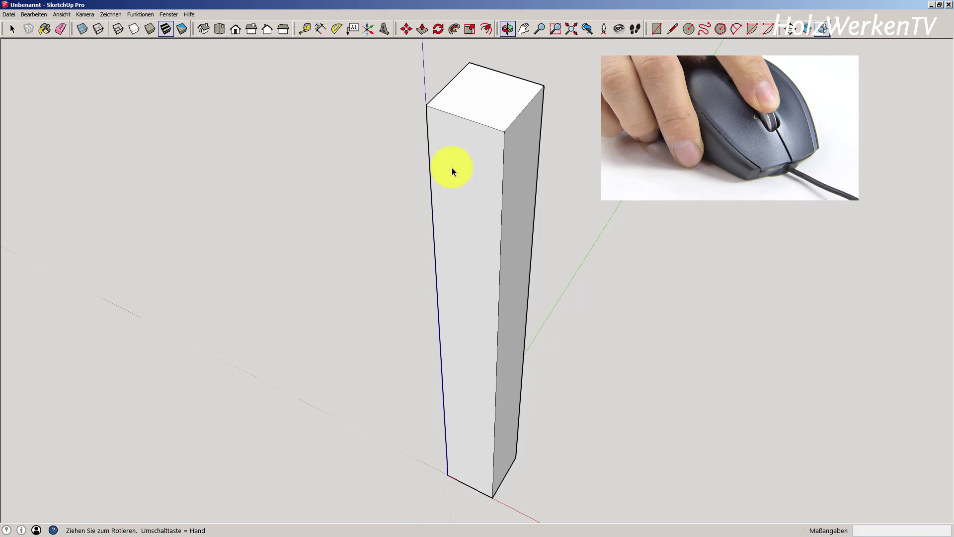
pyautogui.moveTo(452, 168)
pyautogui.mouseDown(button='middle')
pyautogui.moveTo(454, 154)
pyautogui.moveTo(553, 208)
pyautogui.moveTo(579, 144)
pyautogui.moveTo(470, 130)
pyautogui.moveTo(390, 133)
pyautogui.moveTo(346, 186)
pyautogui.moveTo(379, 246)
pyautogui.moveTo(223, 230)
pyautogui.mouseUp(button='middle')
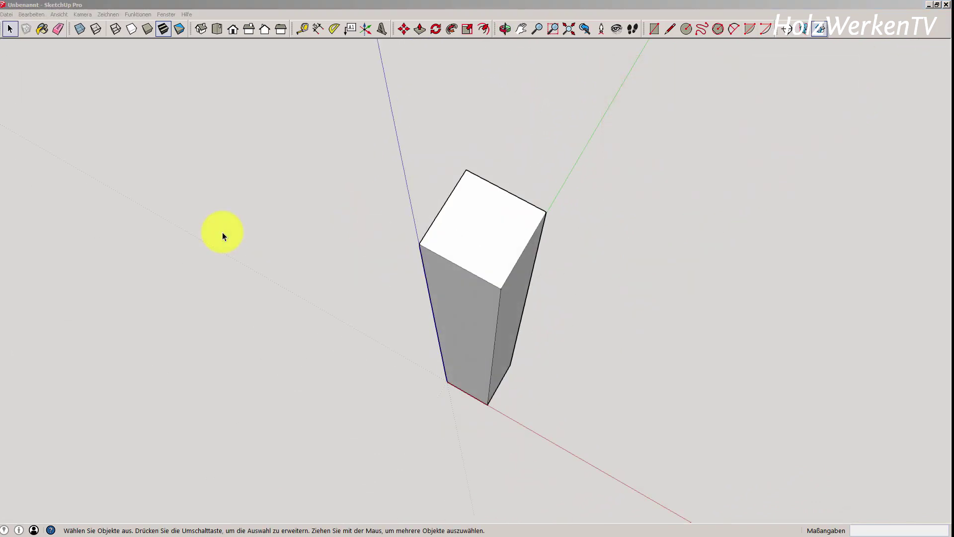
pyautogui.moveTo(222, 232); pyautogui.dragTo(273, 268, button='middle')
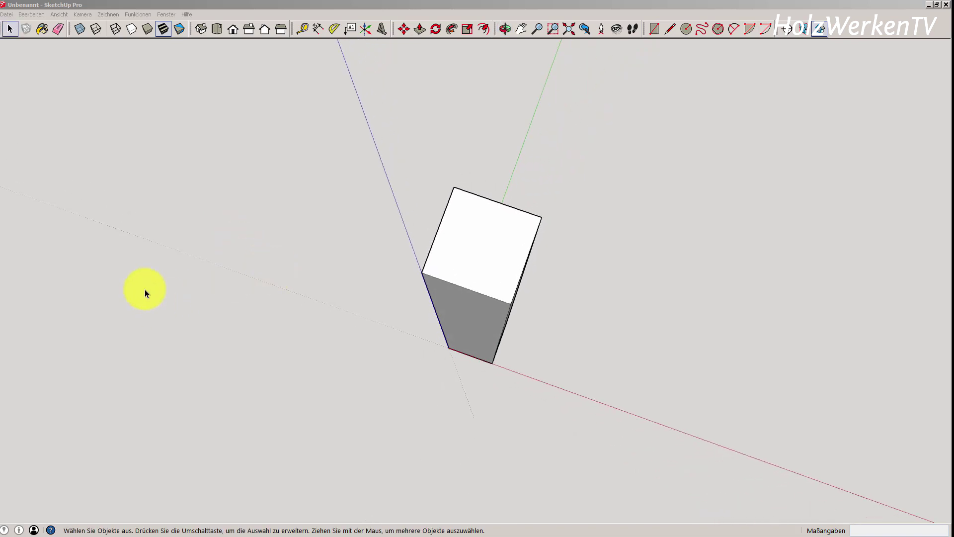
pyautogui.moveTo(145, 293); pyautogui.dragTo(200, 268, button='middle')
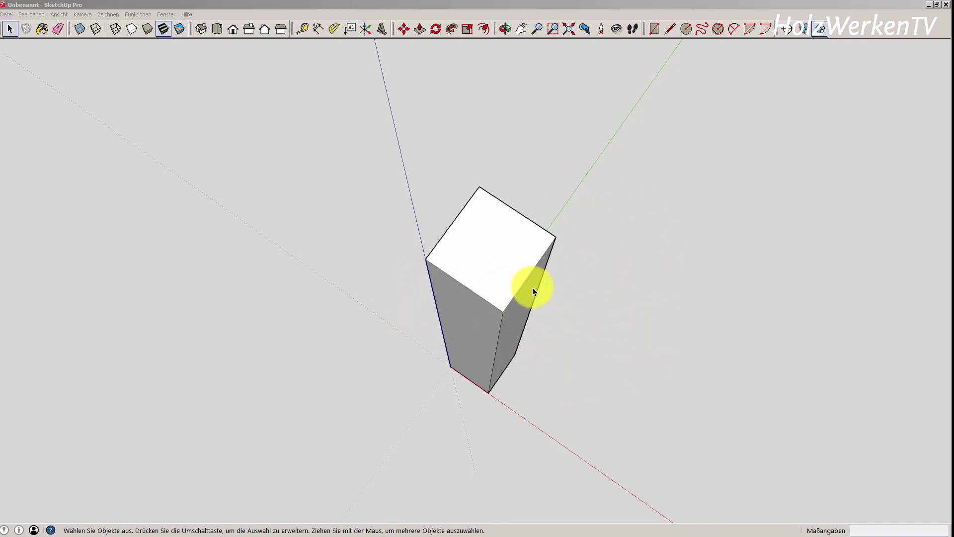
pyautogui.moveTo(532, 291)
pyautogui.mouseDown(button='middle')
pyautogui.moveTo(514, 252)
pyautogui.moveTo(701, 350)
pyautogui.mouseUp(button='middle')
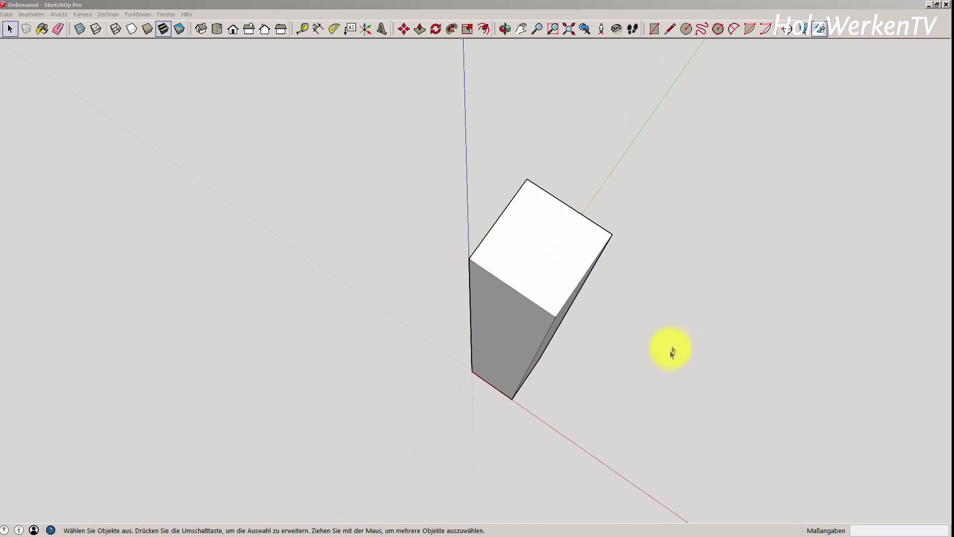
pyautogui.click(546, 240)
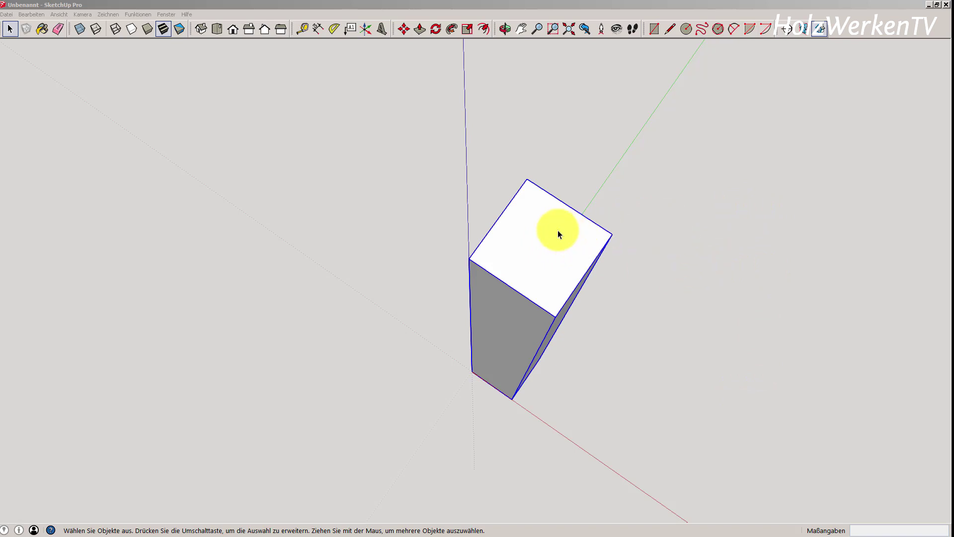
# Step: Copy the post 720 mm along the green axis as a second leg
pyautogui.press('m')
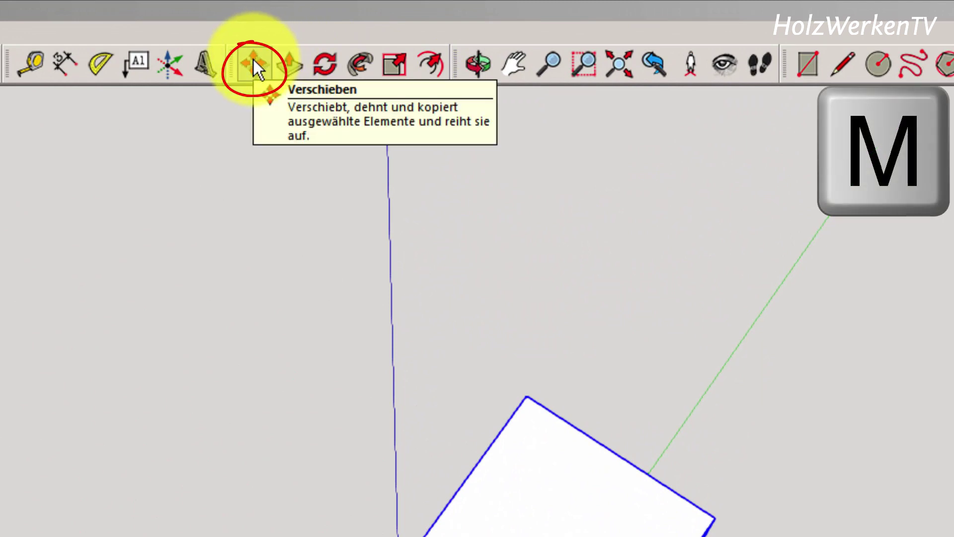
pyautogui.click(254, 62)
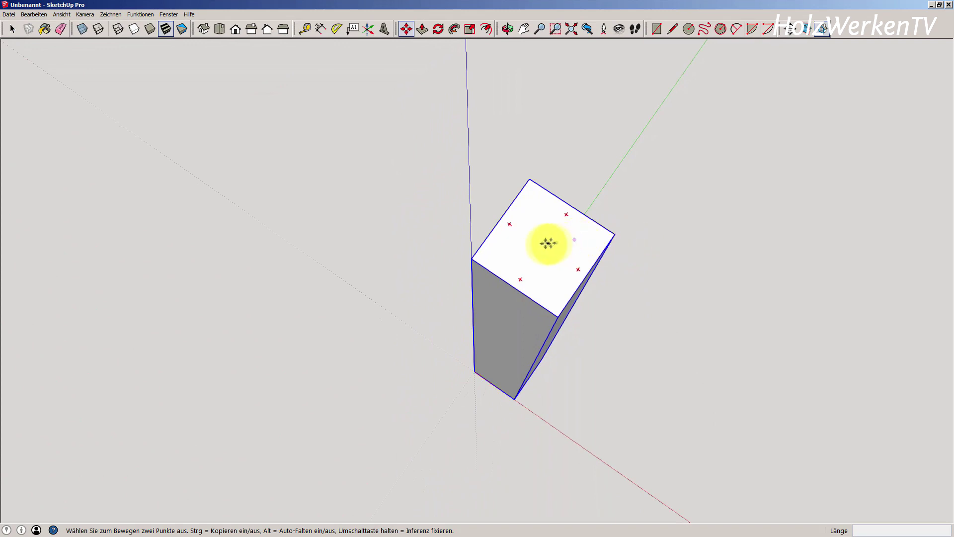
pyautogui.press('ctrl')
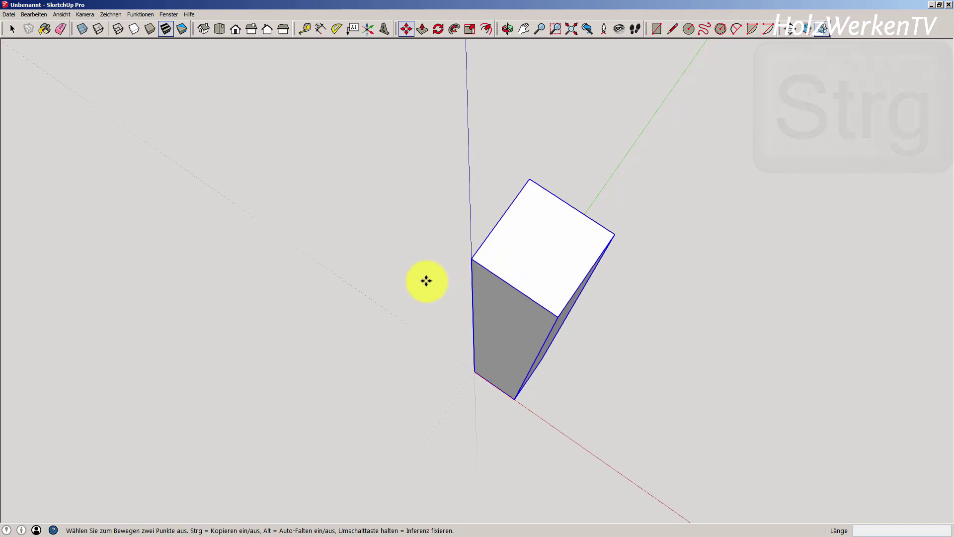
pyautogui.click(497, 243)
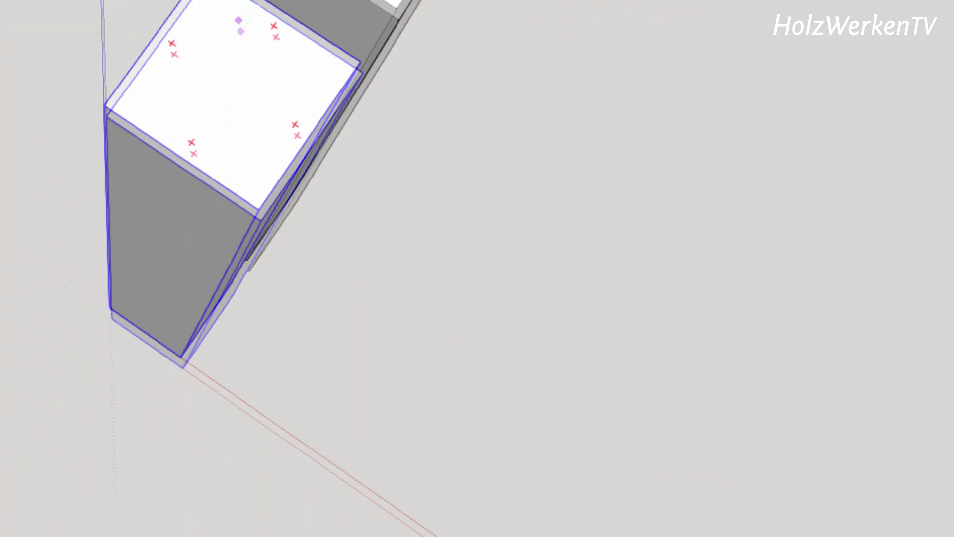
pyautogui.write('720')
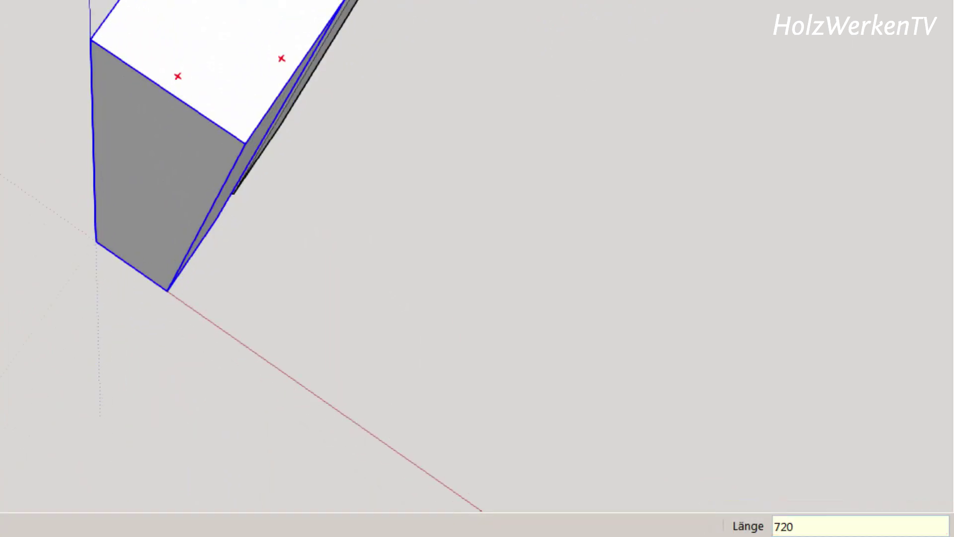
pyautogui.press('Return')
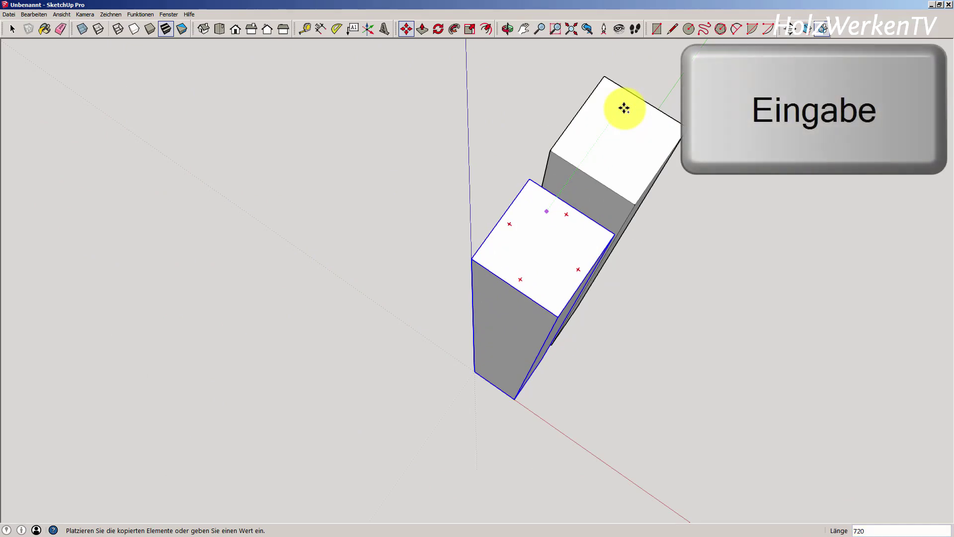
pyautogui.scroll(-3, 624, 108)
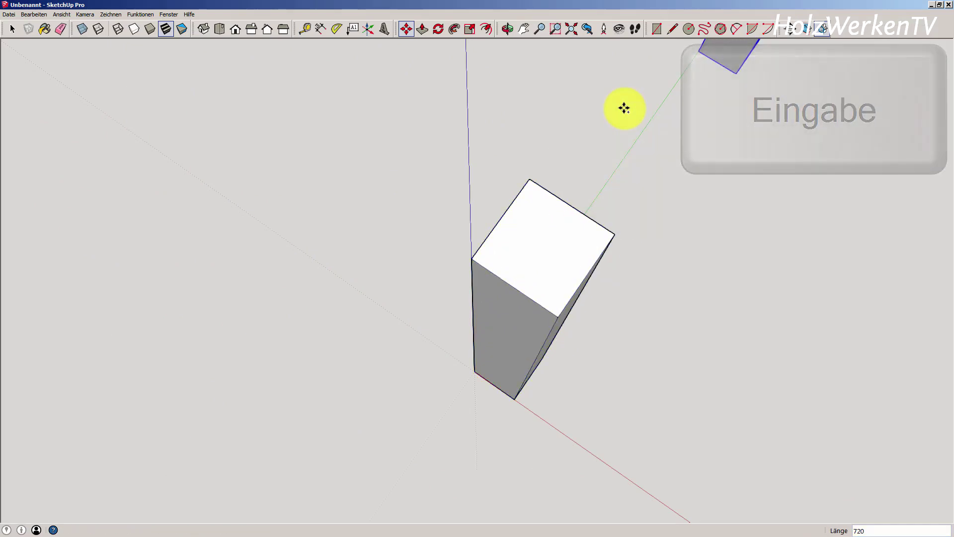
pyautogui.moveTo(624, 106); pyautogui.dragTo(320, 274, button='middle')
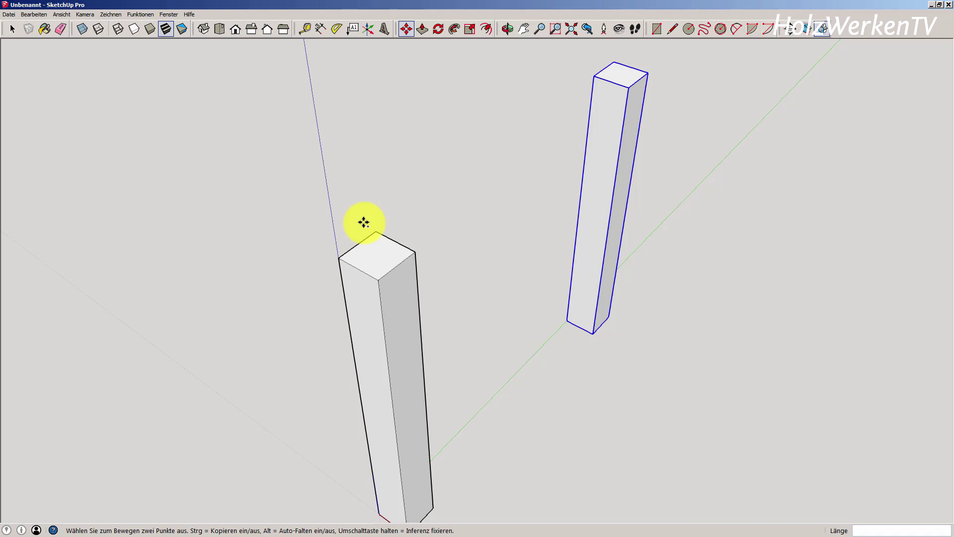
pyautogui.scroll(-3, 363, 223)
pyautogui.scroll(-2, 364, 223)
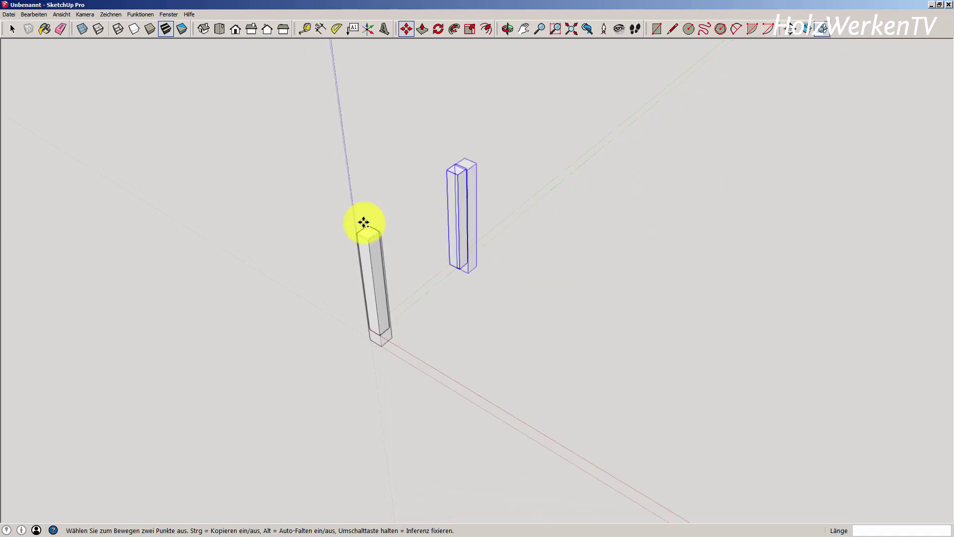
pyautogui.scroll(-1, 364, 223)
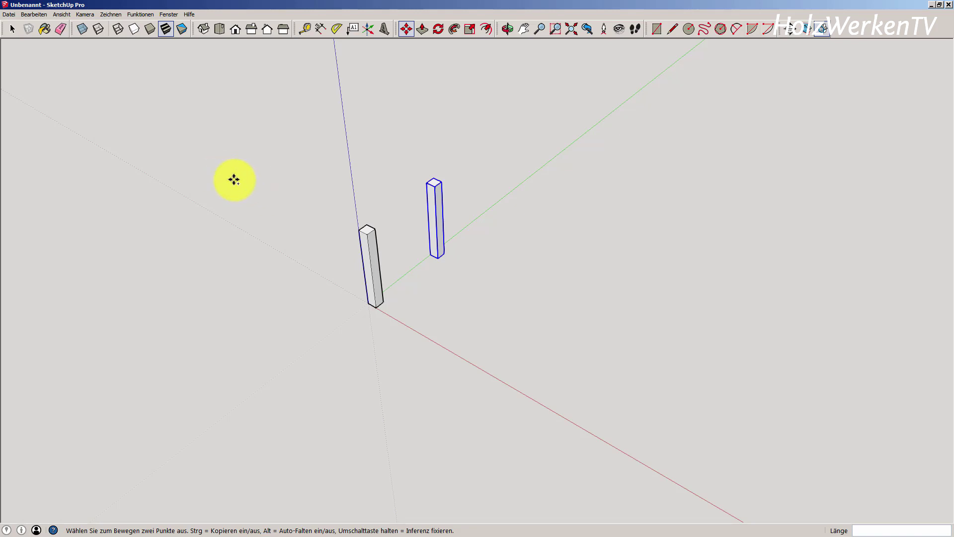
# Step: Copy the original post at the origin 1320 mm along the red axis
pyautogui.press('space')
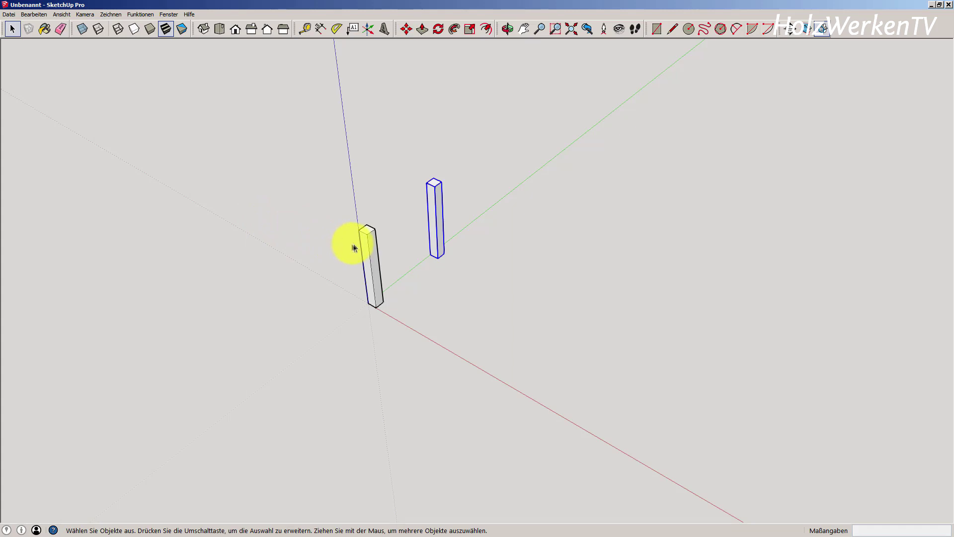
pyautogui.click(365, 244)
pyautogui.keyDown('shift'); pyautogui.moveTo(332, 230); pyautogui.dragTo(198, 155, button='middle'); pyautogui.keyUp('shift')
pyautogui.scroll(2, 102, 118)
pyautogui.press('m')
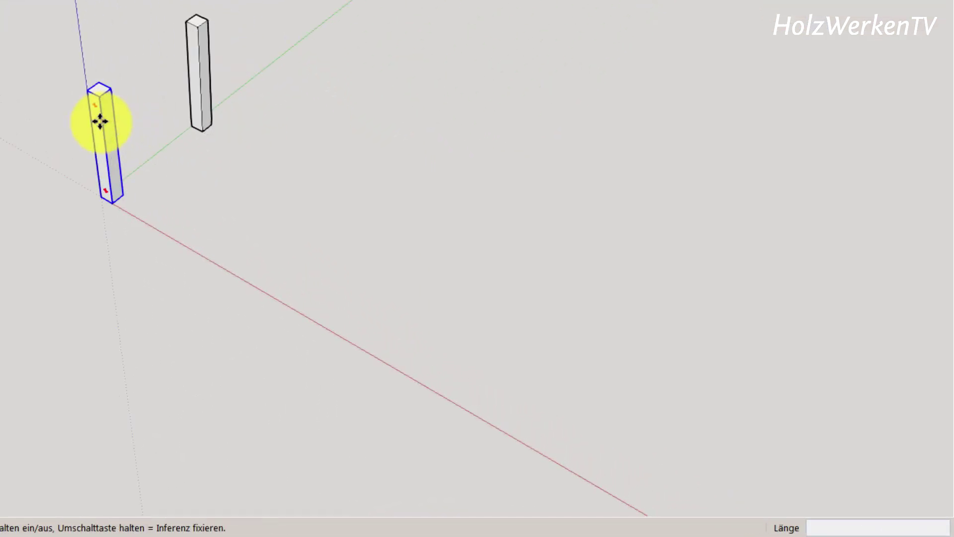
pyautogui.click(100, 122)
pyautogui.write('1320')
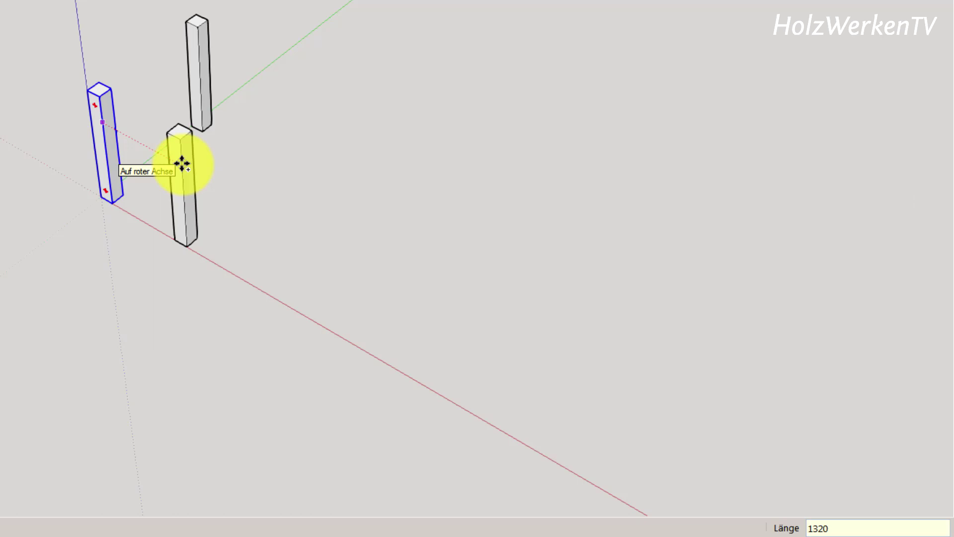
pyautogui.press('Return')
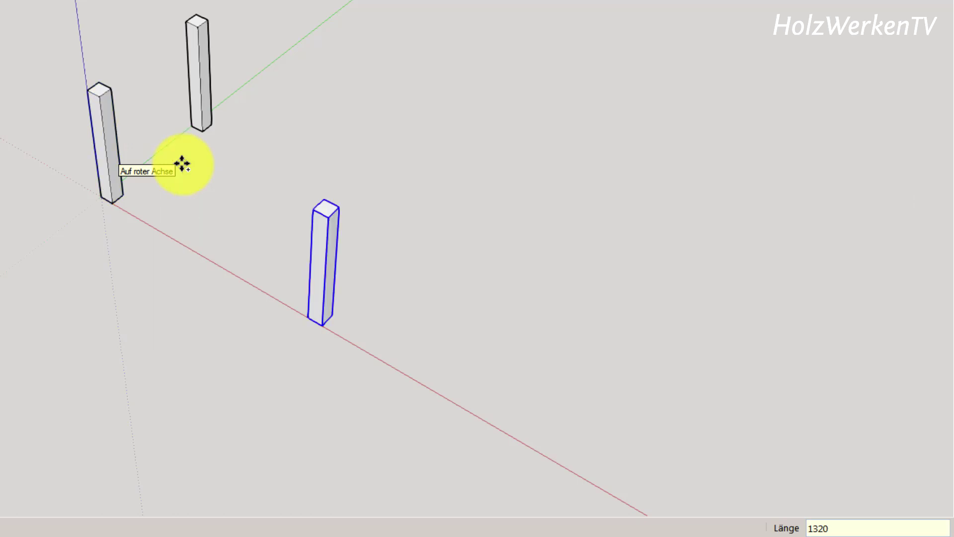
# Step: Copy the green-axis post 1320 mm along the red axis as the fourth leg
pyautogui.press('space')
pyautogui.click(202, 76)
pyautogui.press('m')
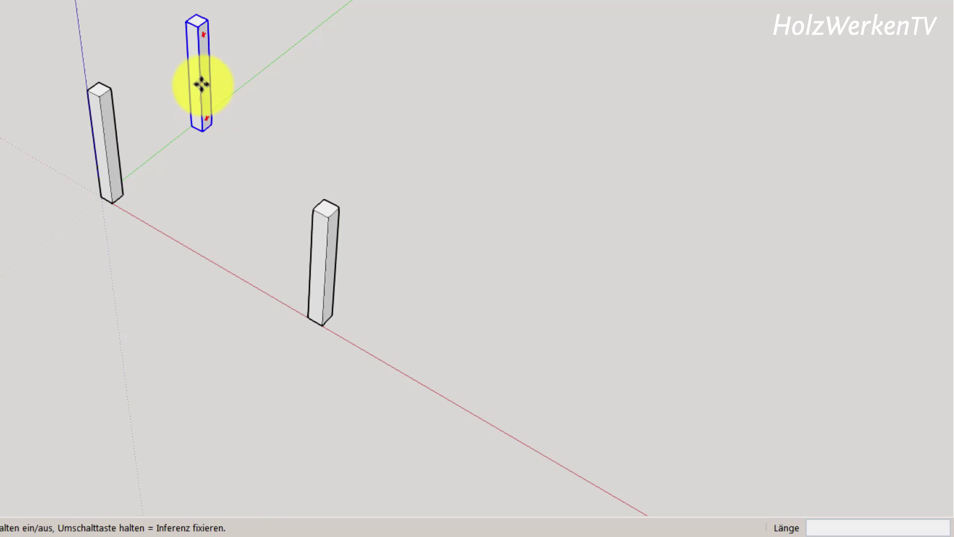
pyautogui.press('ctrl')
pyautogui.click(201, 80)
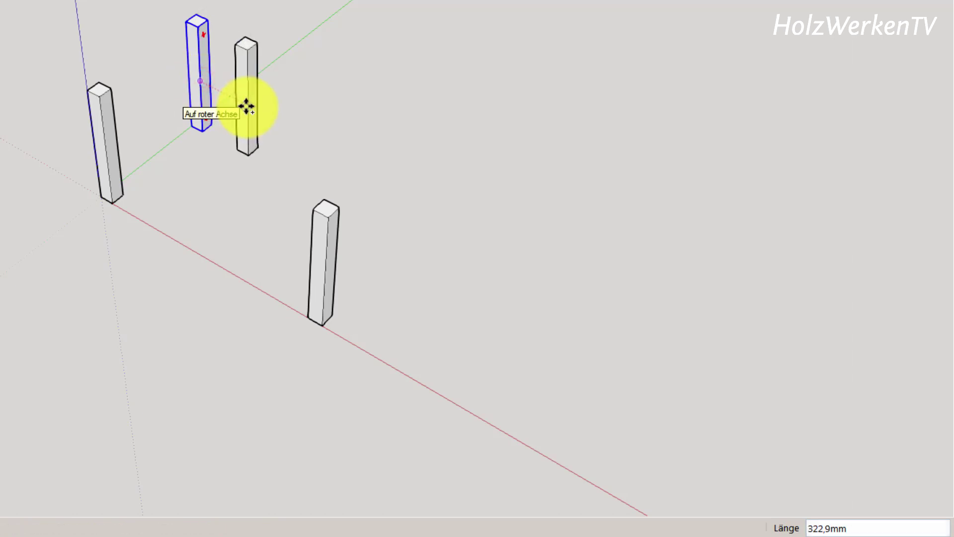
pyautogui.write('0')
pyautogui.press('Return')
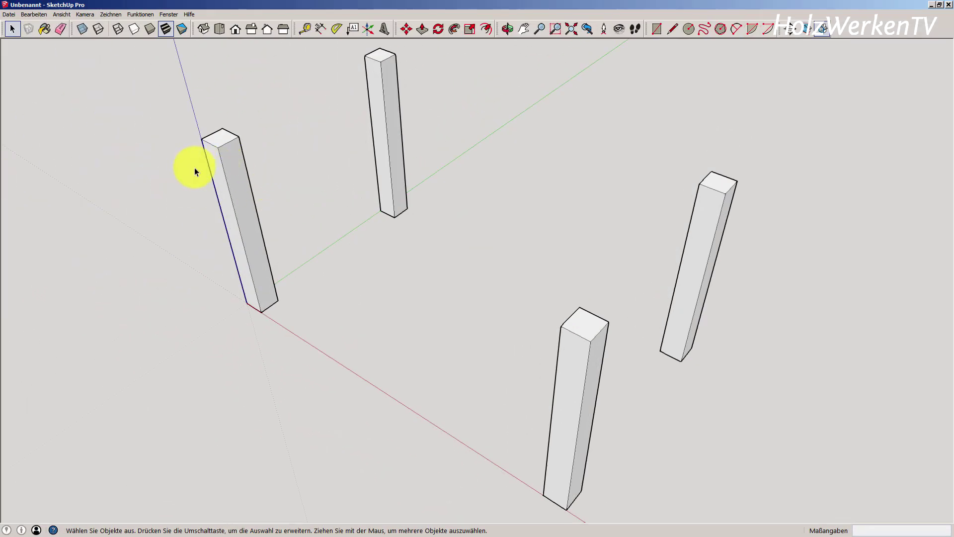
pyautogui.moveTo(195, 169); pyautogui.dragTo(253, 197, button='middle')
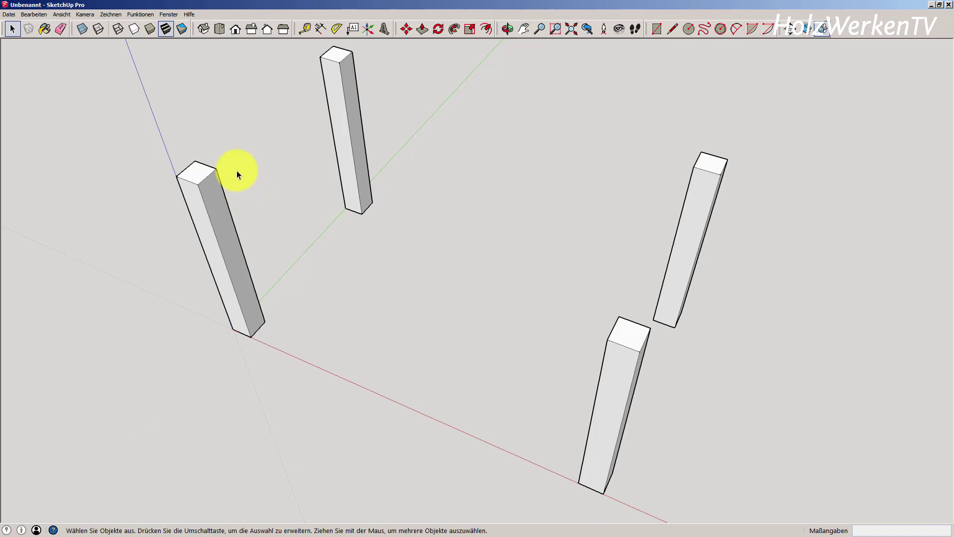
pyautogui.moveTo(237, 171); pyautogui.dragTo(234, 184, button='middle')
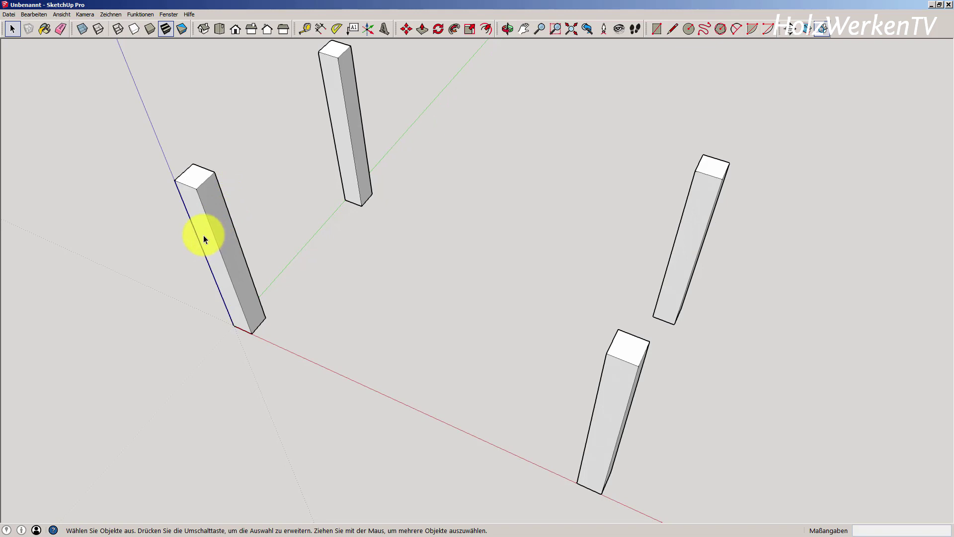
# Step: Draw a flat rectangle from one leg's top corner to the neighbouring leg's top edge
pyautogui.press('r')
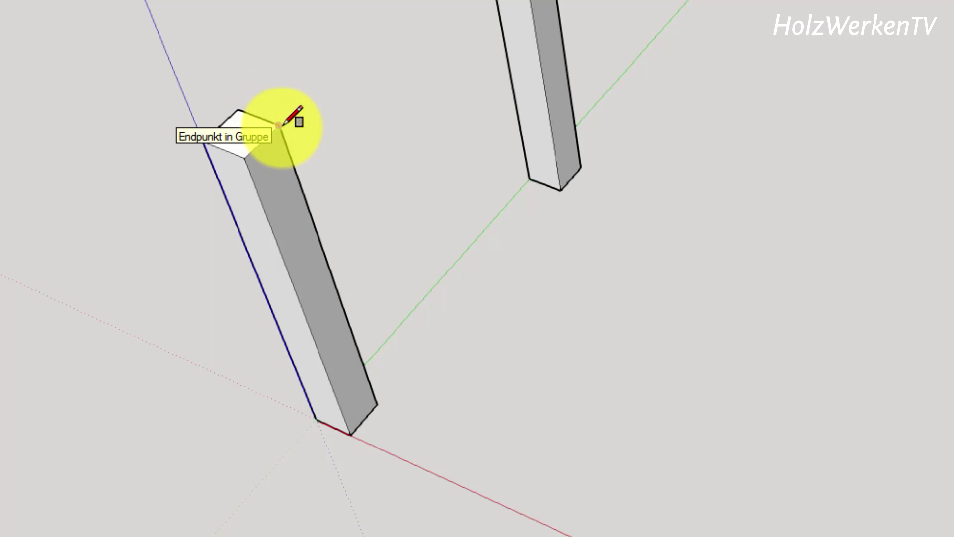
pyautogui.click(278, 125)
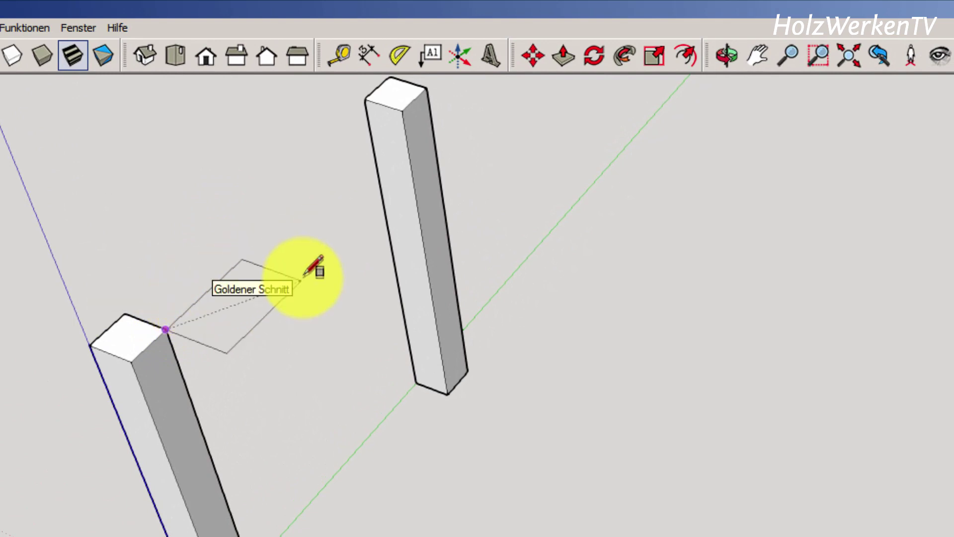
pyautogui.click(401, 109)
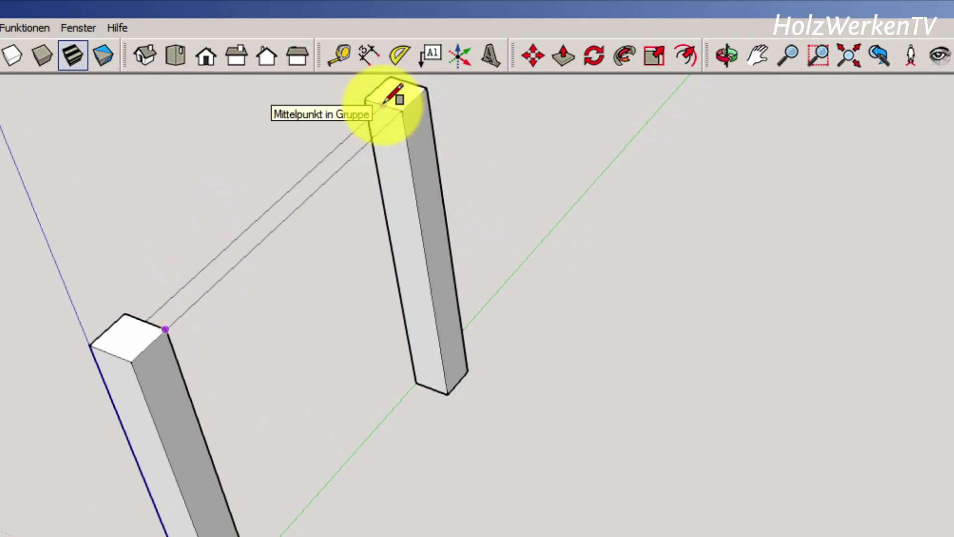
pyautogui.scroll(1, 386, 101)
pyautogui.scroll(1, 388, 99)
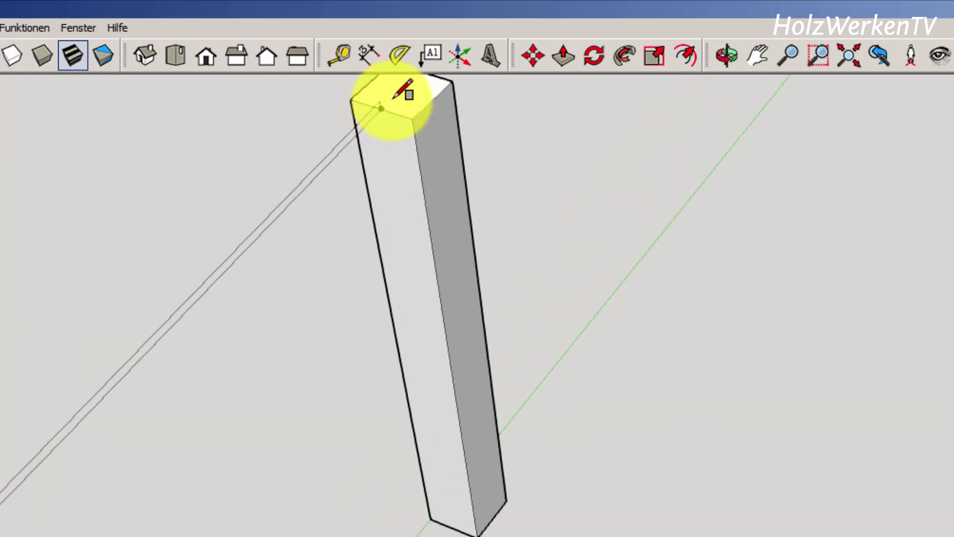
pyautogui.scroll(2, 380, 109)
pyautogui.click(372, 119)
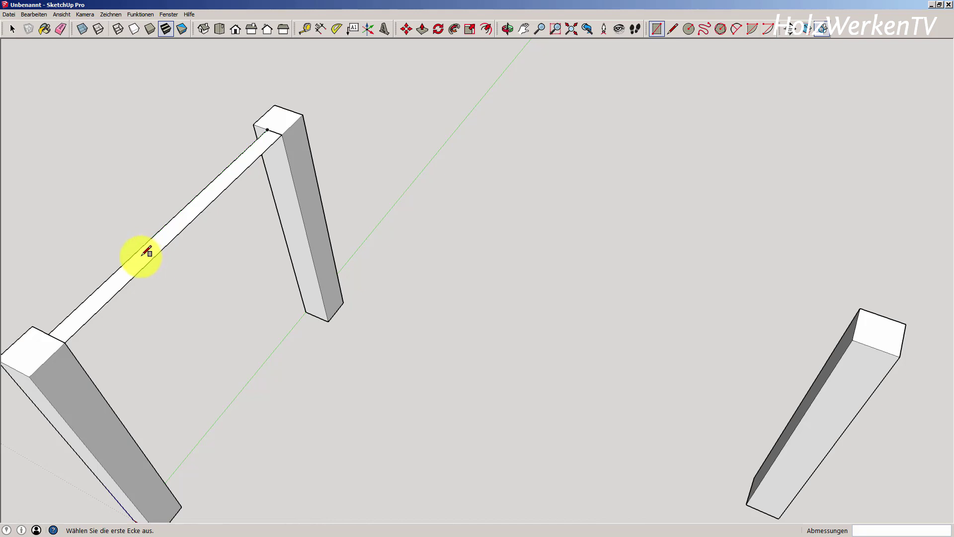
# Step: Push/Pull the thin rail rectangle downward with a depth of 8 into a solid beam between the legs
pyautogui.press('p')
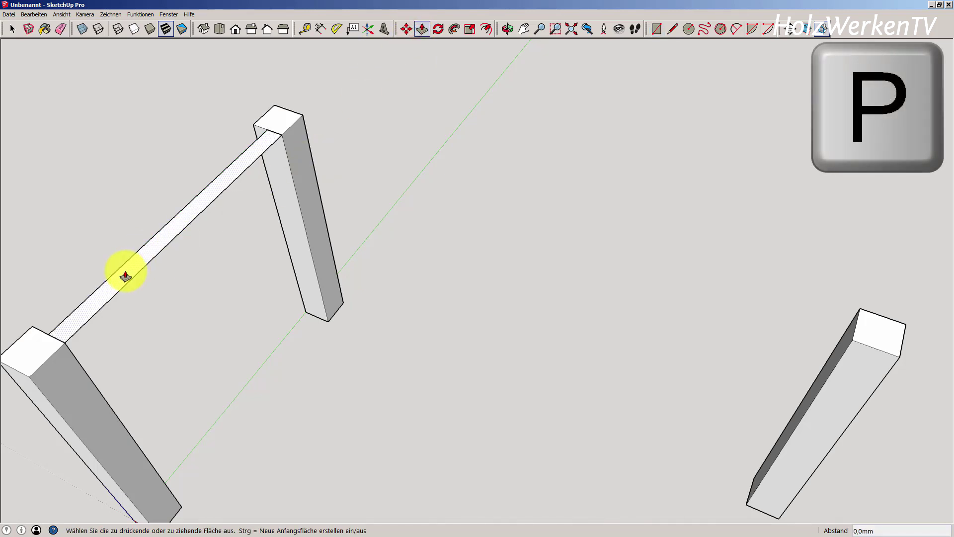
pyautogui.click(125, 276)
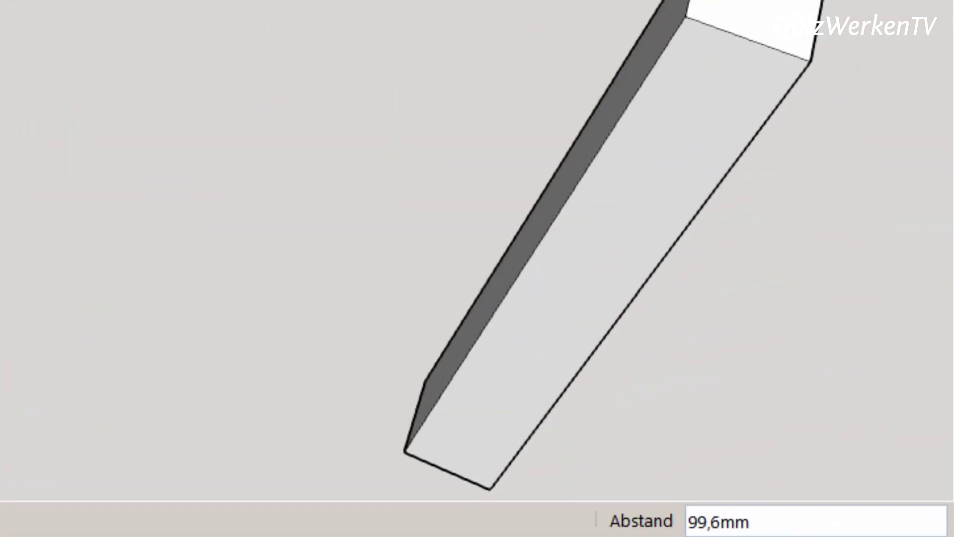
pyautogui.write('8')
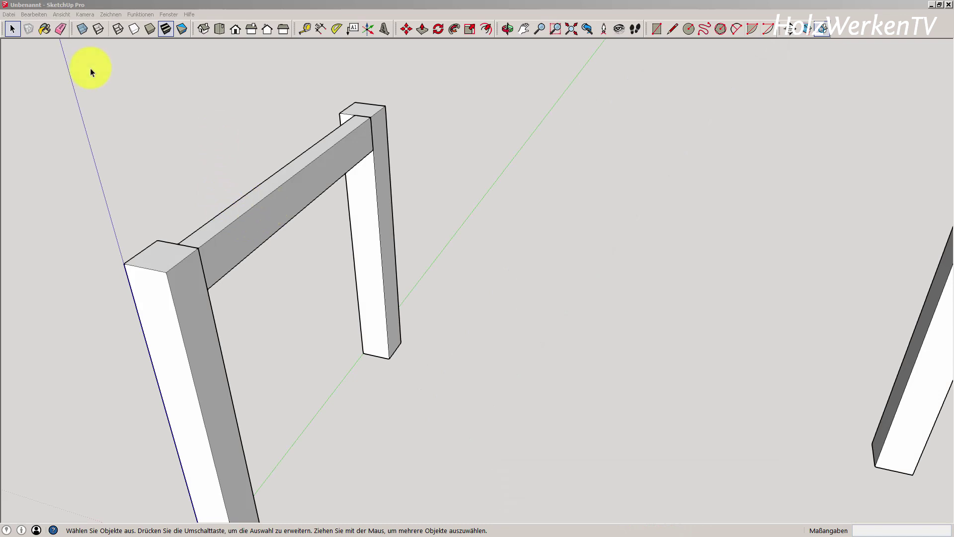
# Step: Window-select the apron beam and group it with Gruppieren
pyautogui.moveTo(90, 67)
pyautogui.mouseDown()
pyautogui.moveTo(416, 292)
pyautogui.moveTo(416, 328)
pyautogui.mouseUp()
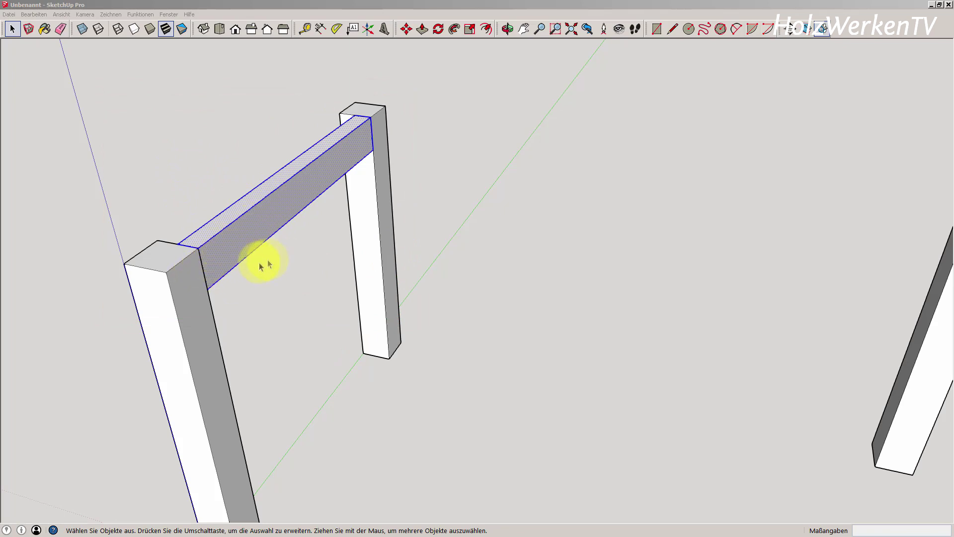
pyautogui.rightClick(254, 245)
pyautogui.click(195, 386)
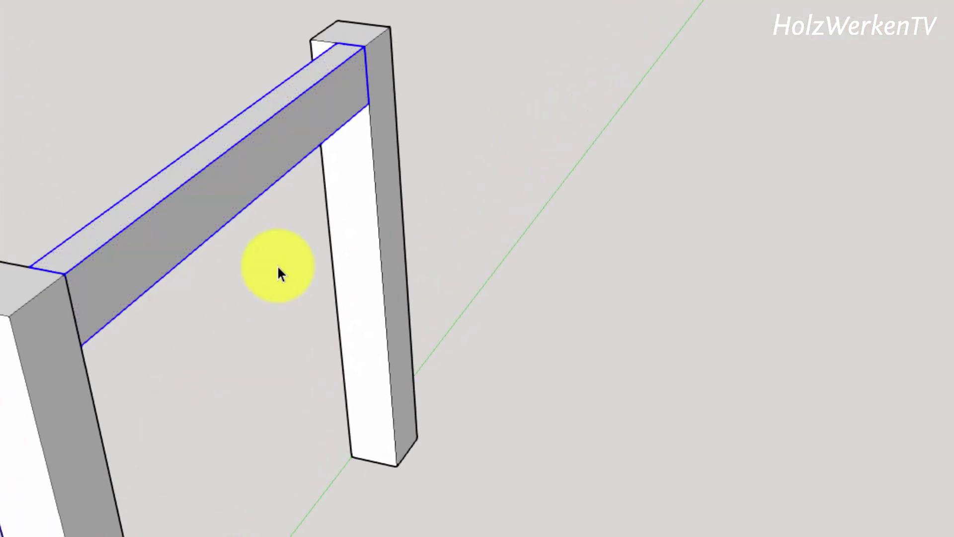
# Step: Start a Ctrl copy-move of the apron beam, picking it up by its end corner
pyautogui.click(203, 355)
pyautogui.press('m')
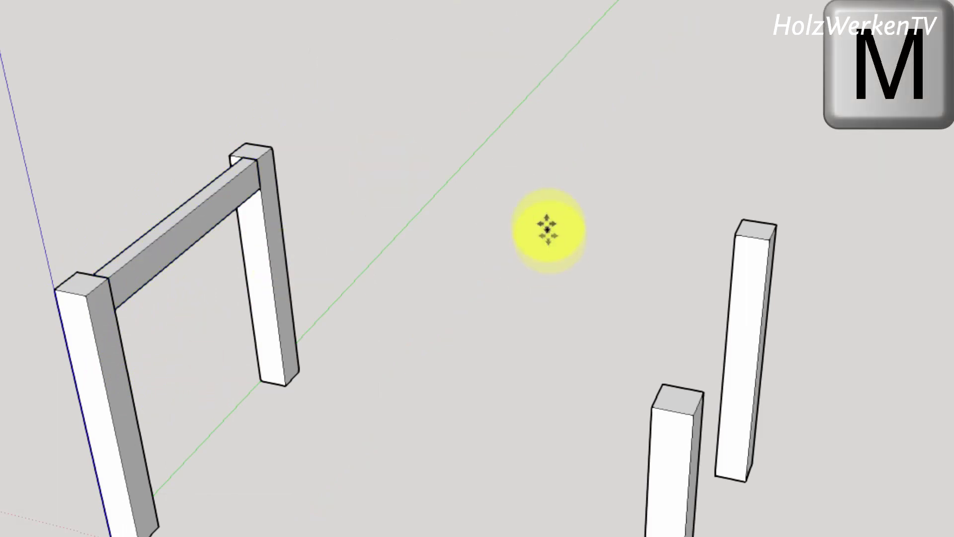
pyautogui.press('ctrl')
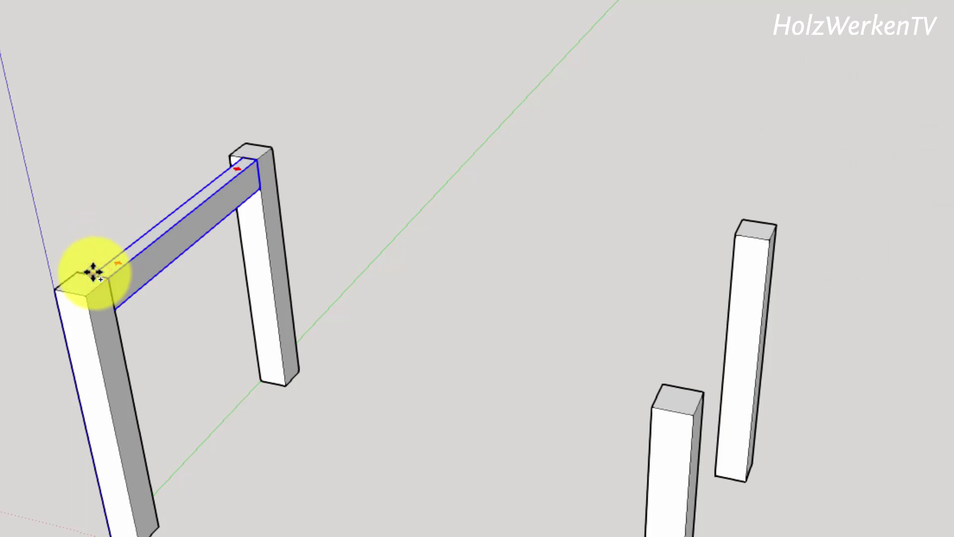
pyautogui.click(94, 271)
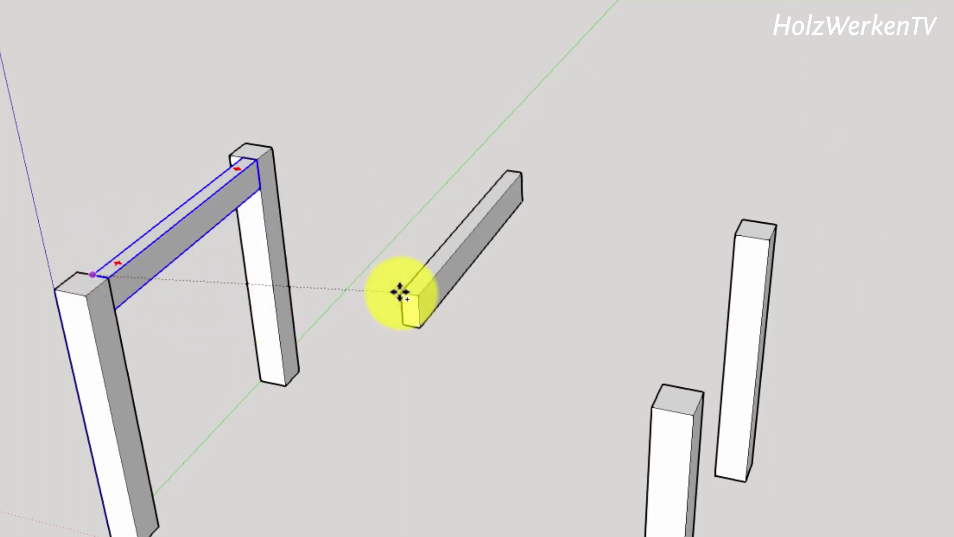
pyautogui.scroll(1, 700, 370)
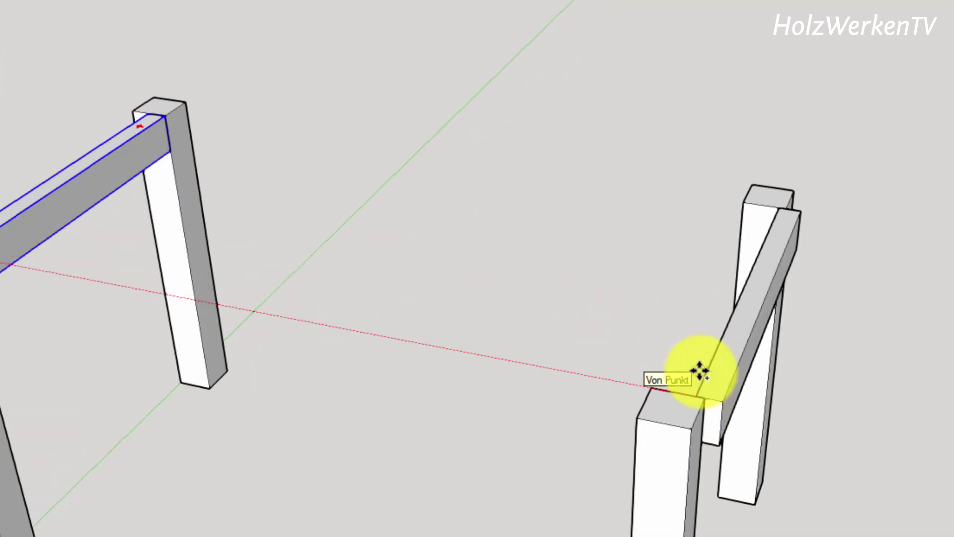
pyautogui.scroll(1, 698, 375)
pyautogui.scroll(3, 621, 305)
pyautogui.scroll(2, 526, 219)
pyautogui.scroll(2, 522, 215)
pyautogui.scroll(-2, 514, 208)
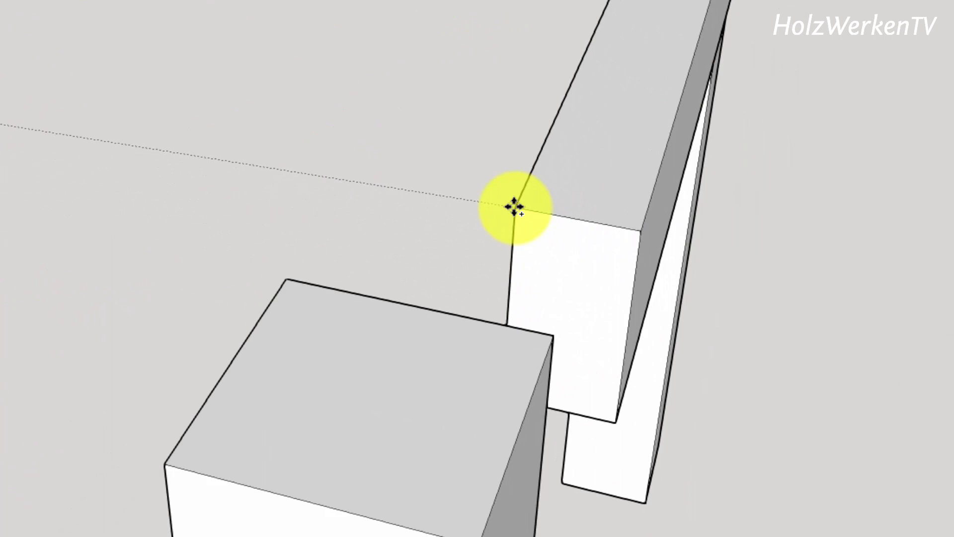
# Step: Place the beam copy on the front leg's corner, spanning the other two legs
pyautogui.moveTo(514, 207)
pyautogui.mouseDown()
pyautogui.moveTo(426, 204)
pyautogui.moveTo(363, 256)
pyautogui.moveTo(309, 283)
pyautogui.moveTo(268, 283)
pyautogui.moveTo(269, 294)
pyautogui.moveTo(292, 283)
pyautogui.mouseUp()
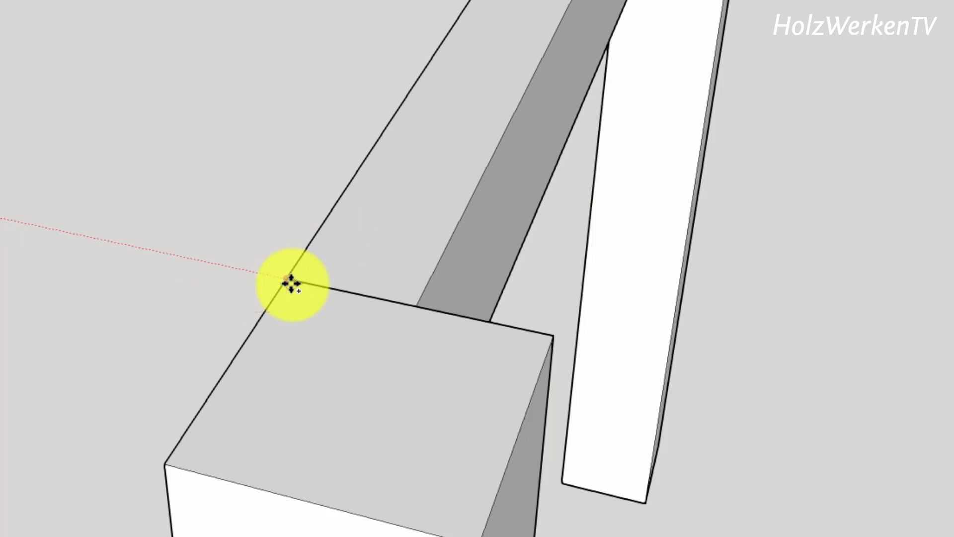
pyautogui.click(292, 282)
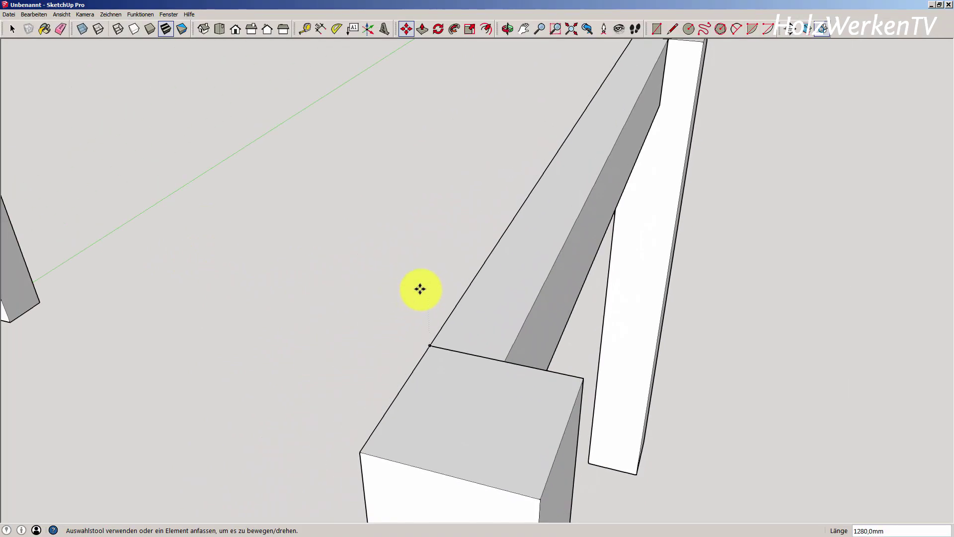
pyautogui.scroll(-3, 408, 294)
pyautogui.scroll(-2, 409, 293)
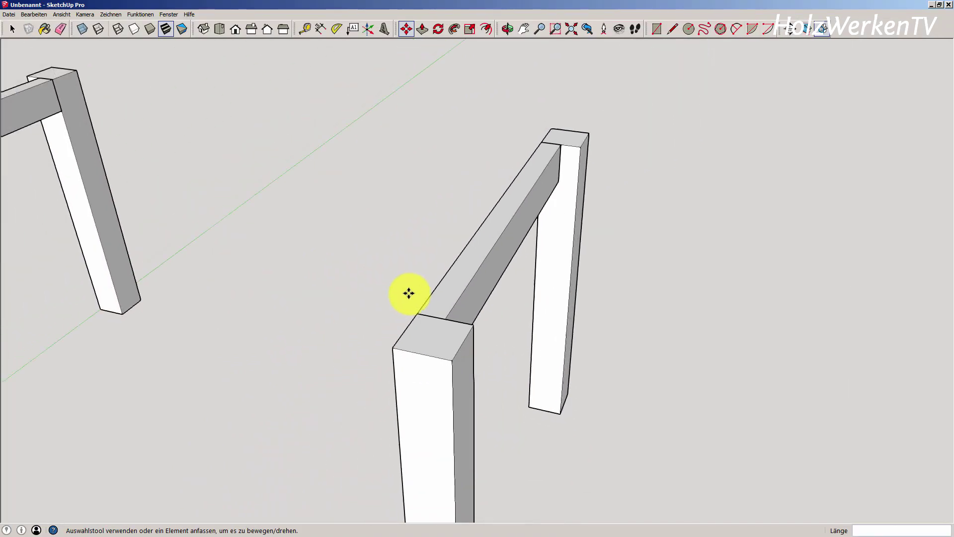
pyautogui.scroll(-2, 408, 294)
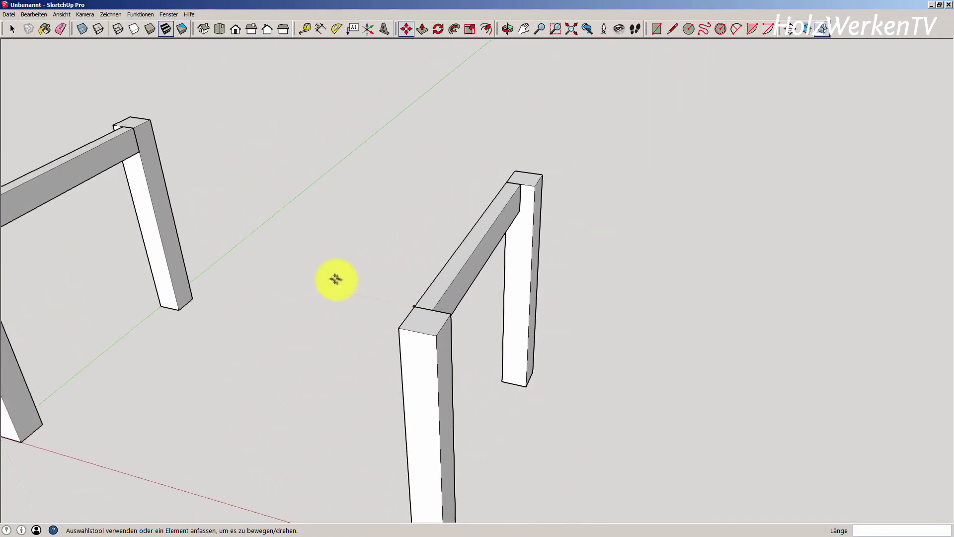
pyautogui.press('r')
pyautogui.moveTo(187, 219); pyautogui.dragTo(315, 214, button='middle')
# Step: Draw a long rail rectangle between the two leg frames and push it down 80 mm
pyautogui.click(38, 202)
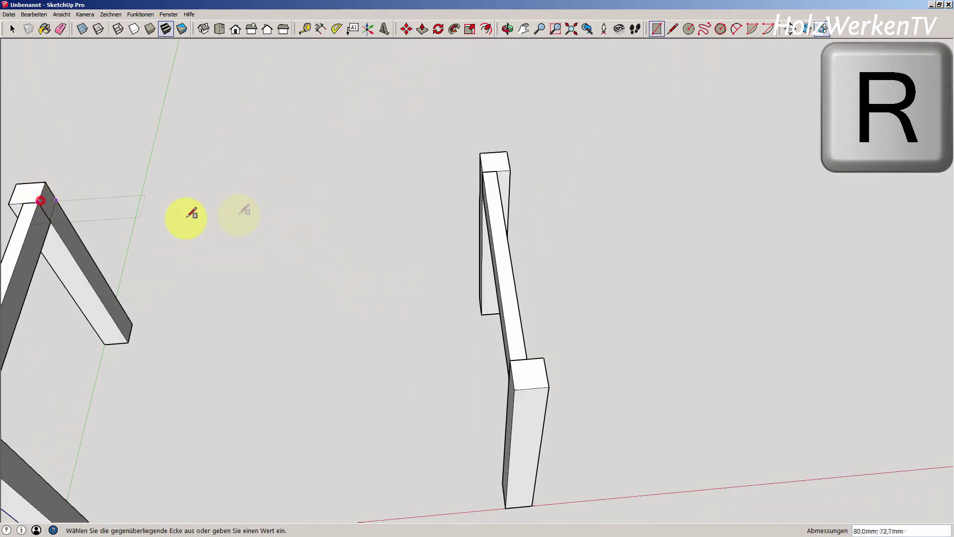
pyautogui.click(486, 160)
pyautogui.press('p')
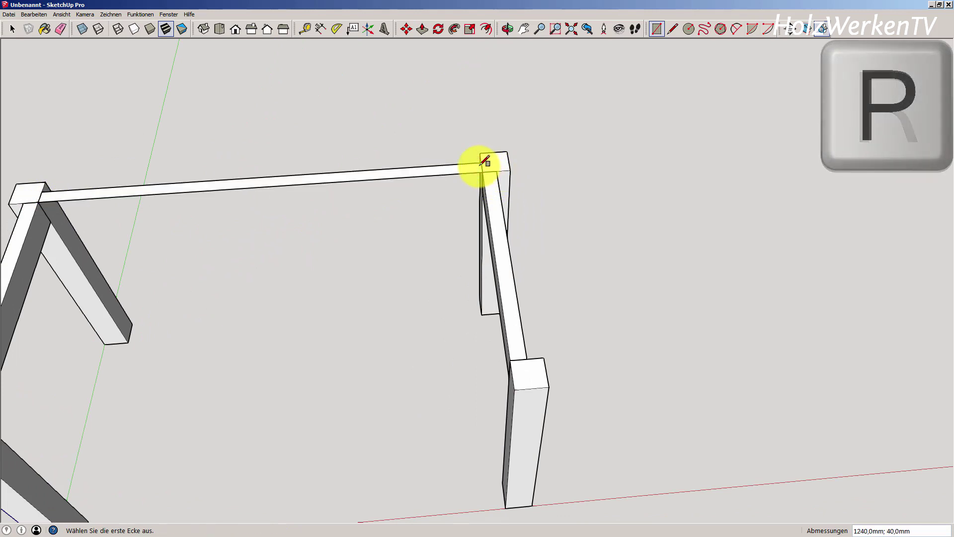
pyautogui.click(440, 175)
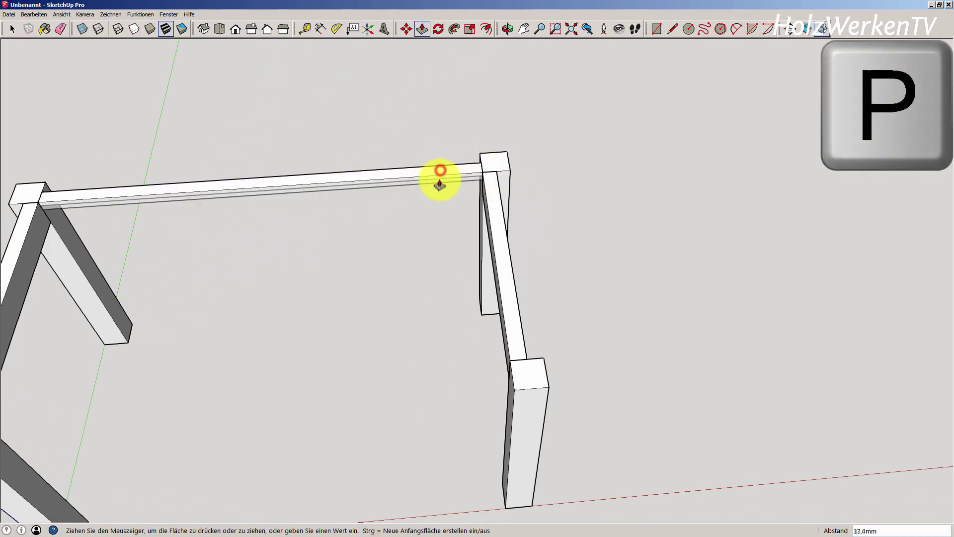
pyautogui.write('80')
pyautogui.press('Return')
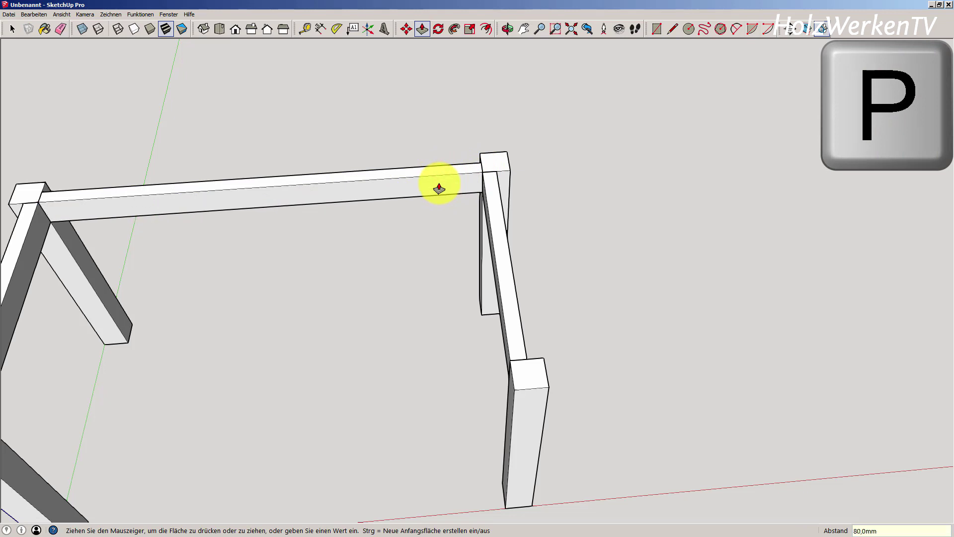
# Step: Window-select the new long rail and group it with Gruppieren
pyautogui.press('space')
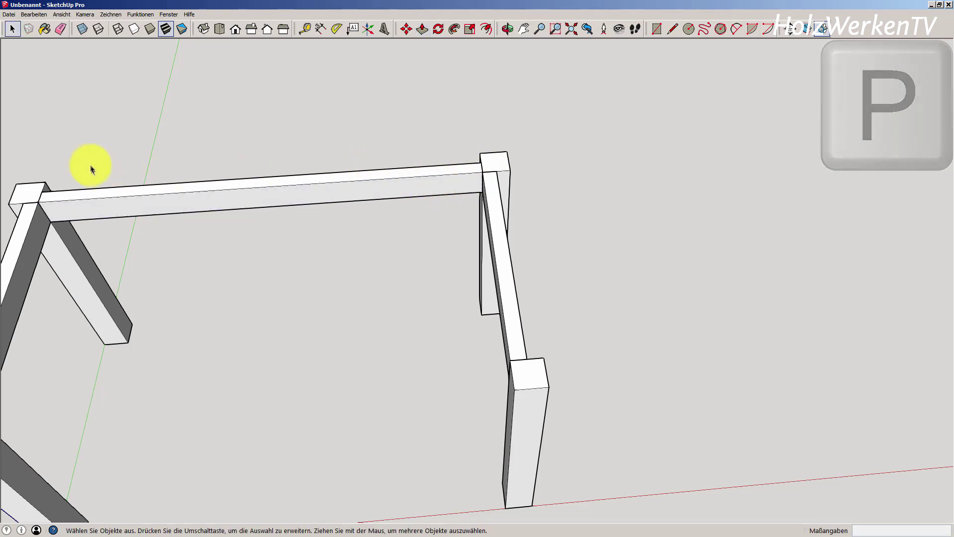
pyautogui.moveTo(7, 135); pyautogui.dragTo(514, 252)
pyautogui.rightClick(412, 192)
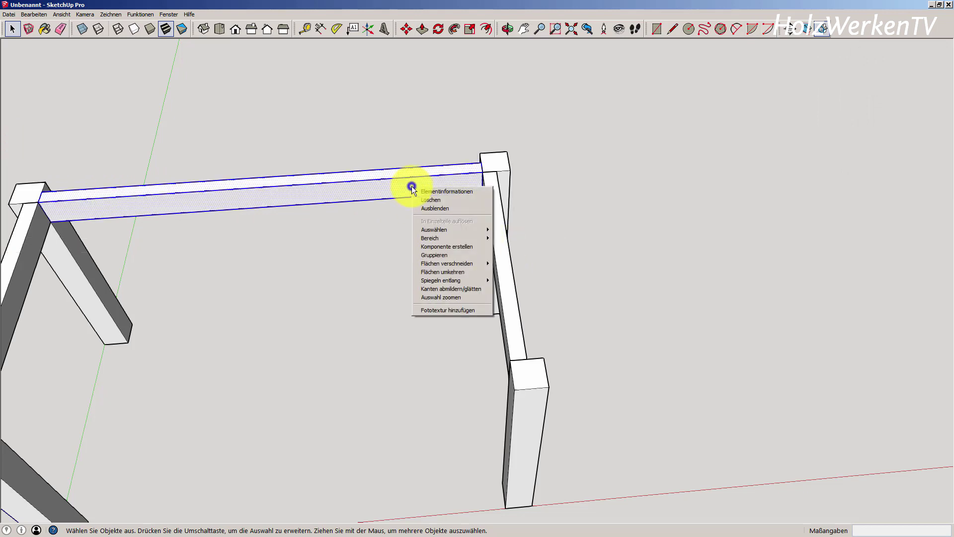
pyautogui.click(424, 252)
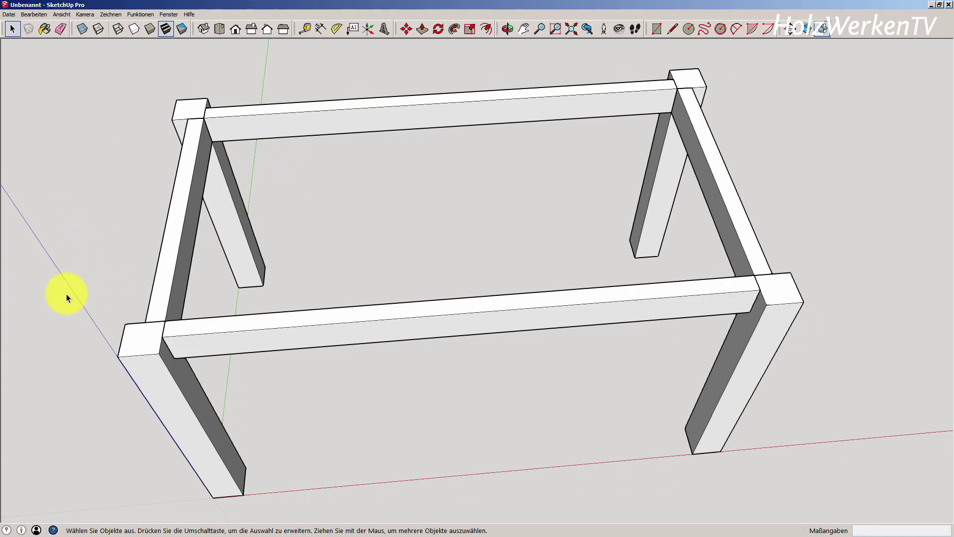
pyautogui.press('r')
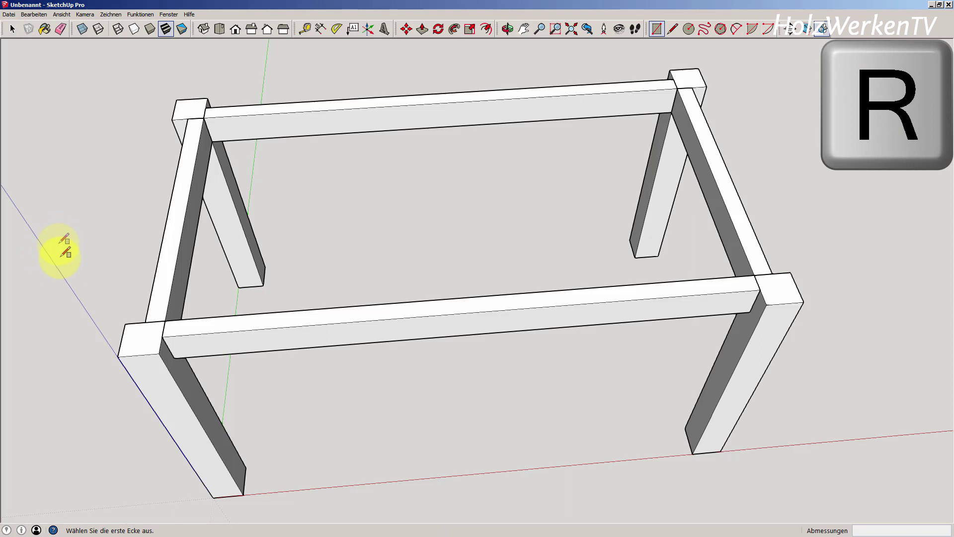
# Step: Draw the 1400 × 800 mm tabletop rectangle on the legs and raise it 40 mm thick
pyautogui.click(803, 301)
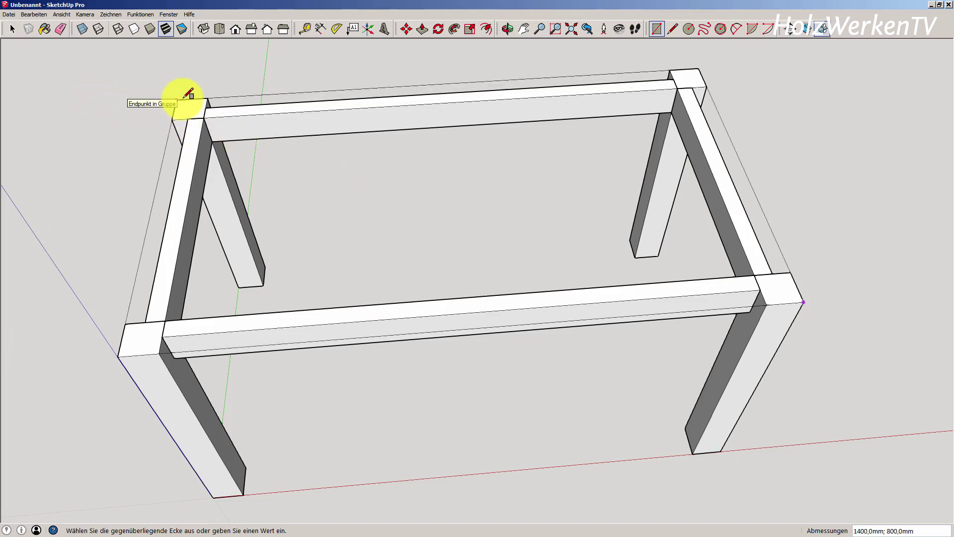
pyautogui.click(188, 94)
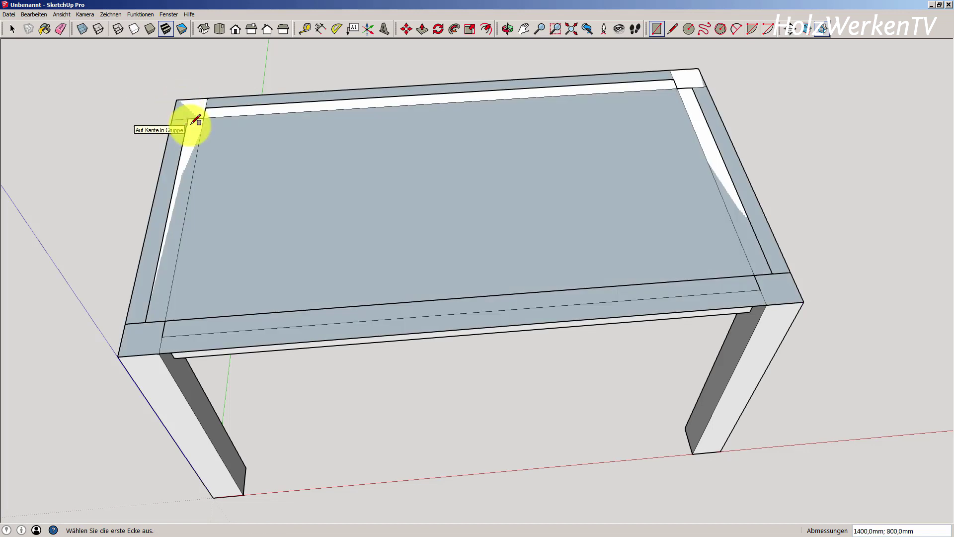
pyautogui.press('p')
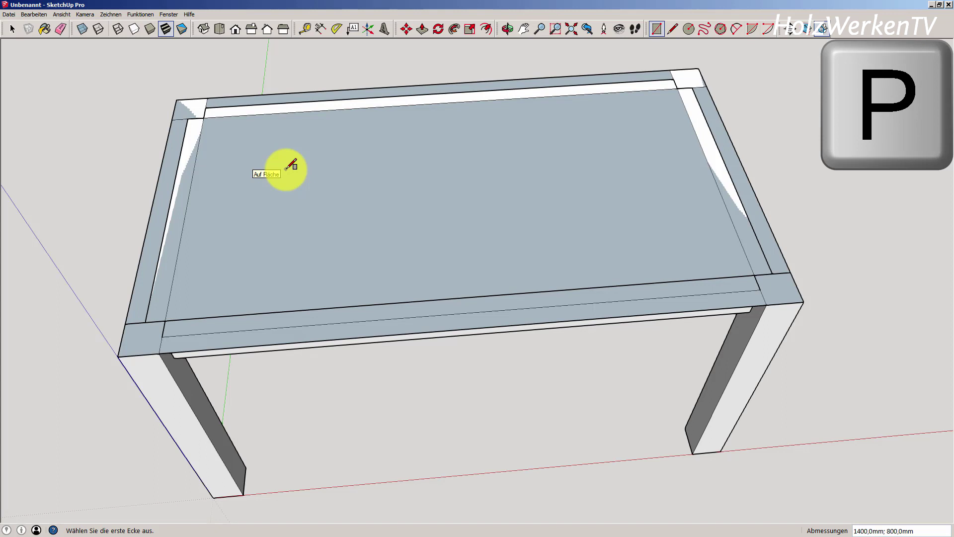
pyautogui.click(283, 171)
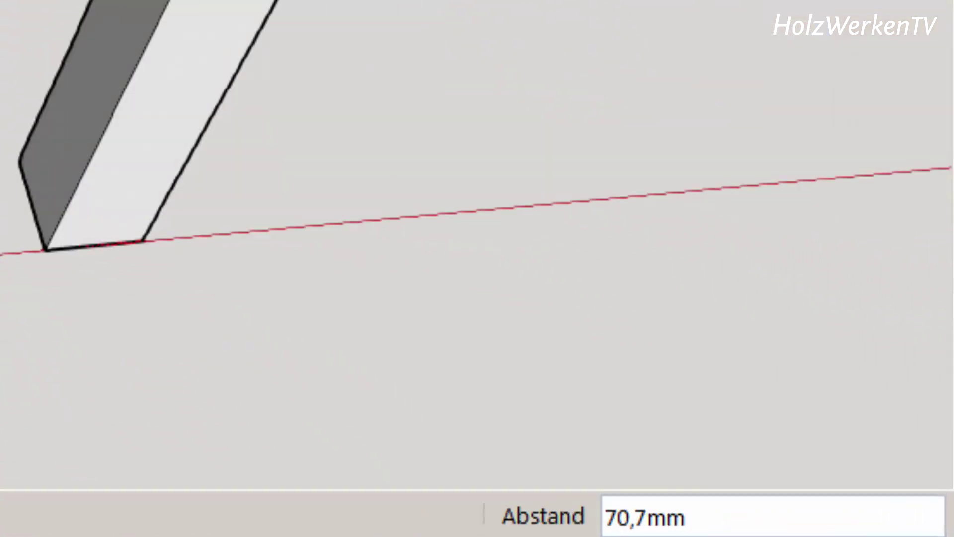
pyautogui.write('40')
pyautogui.press('Return')
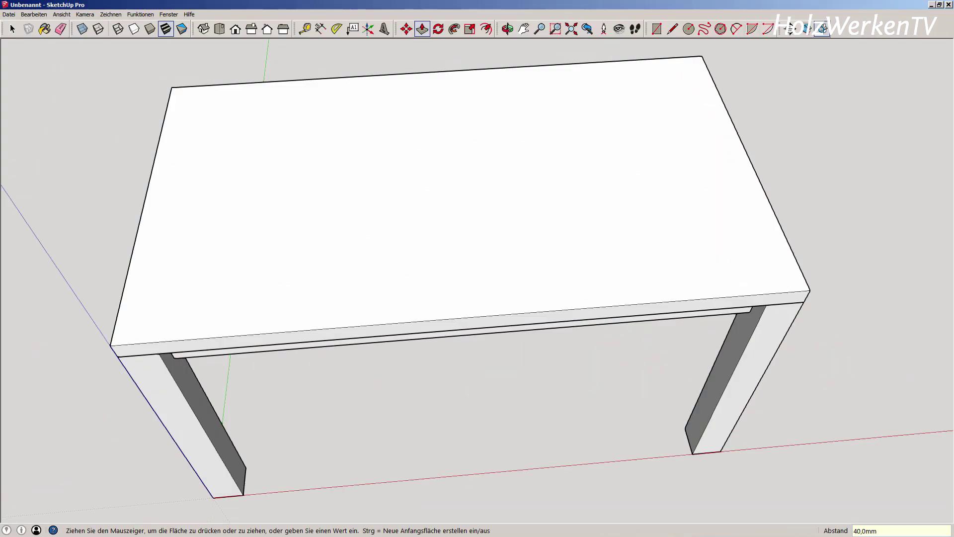
pyautogui.press('space')
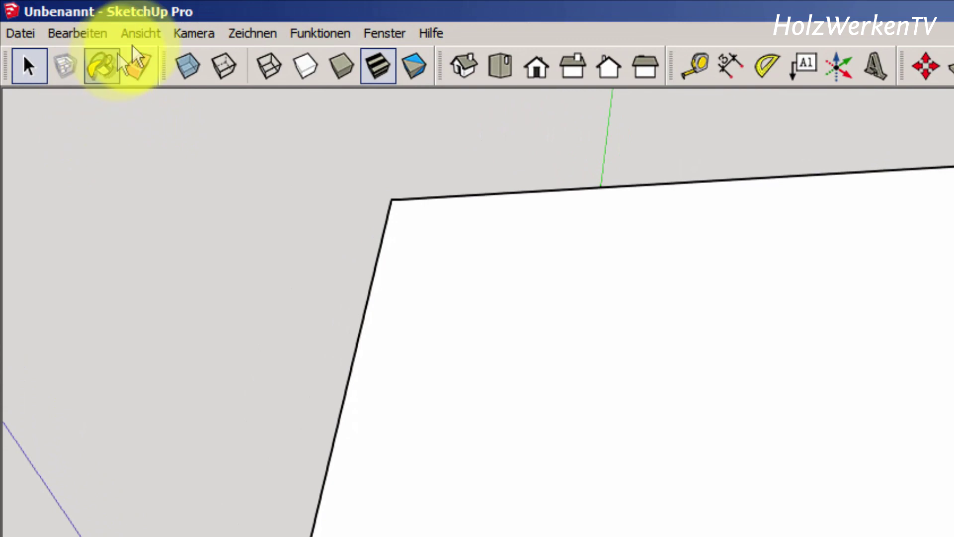
# Step: Switch to the Front standard view with parallel projection
pyautogui.click(205, 35)
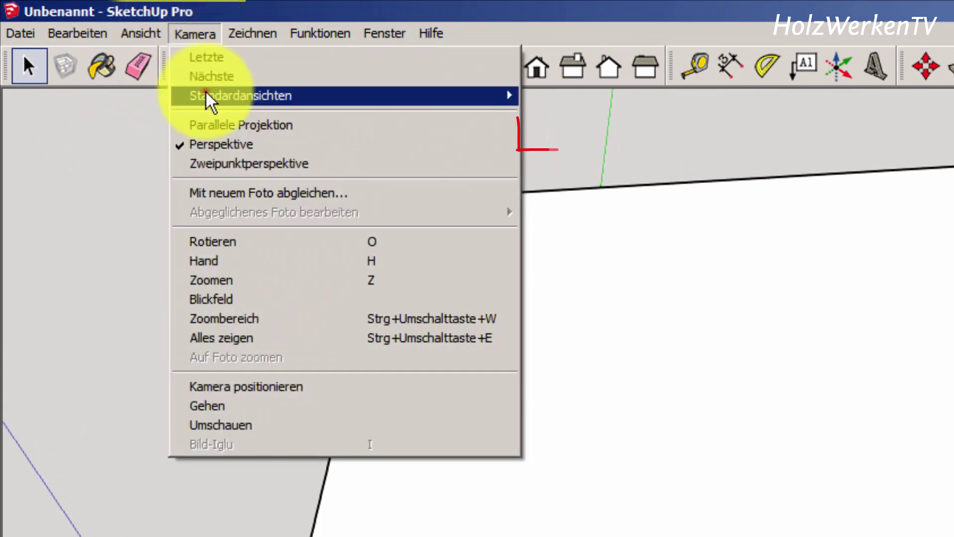
pyautogui.moveTo(240, 96)
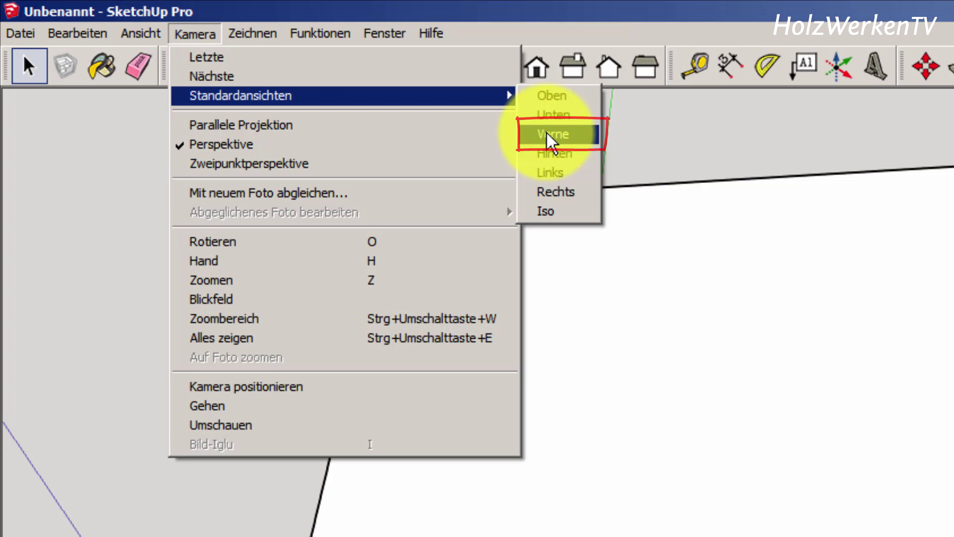
pyautogui.click(552, 141)
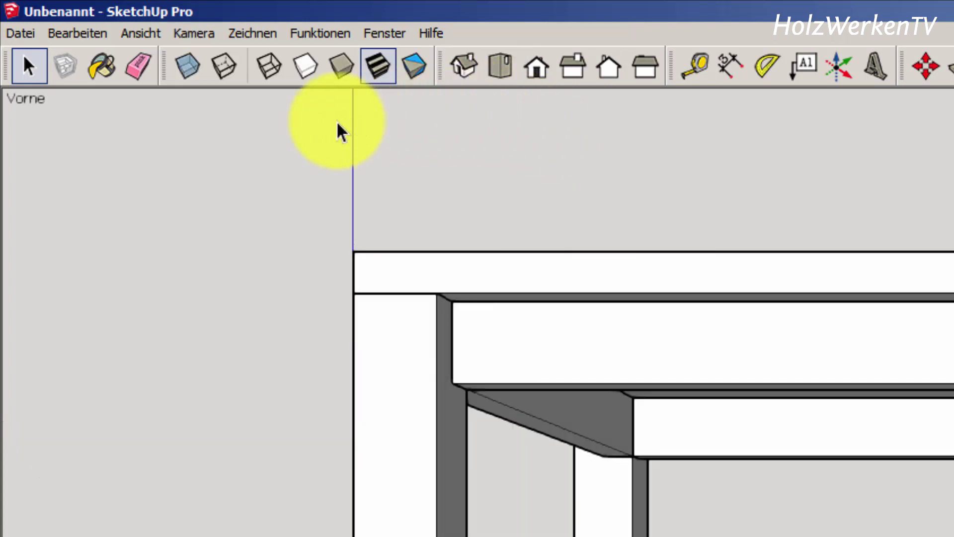
pyautogui.click(207, 36)
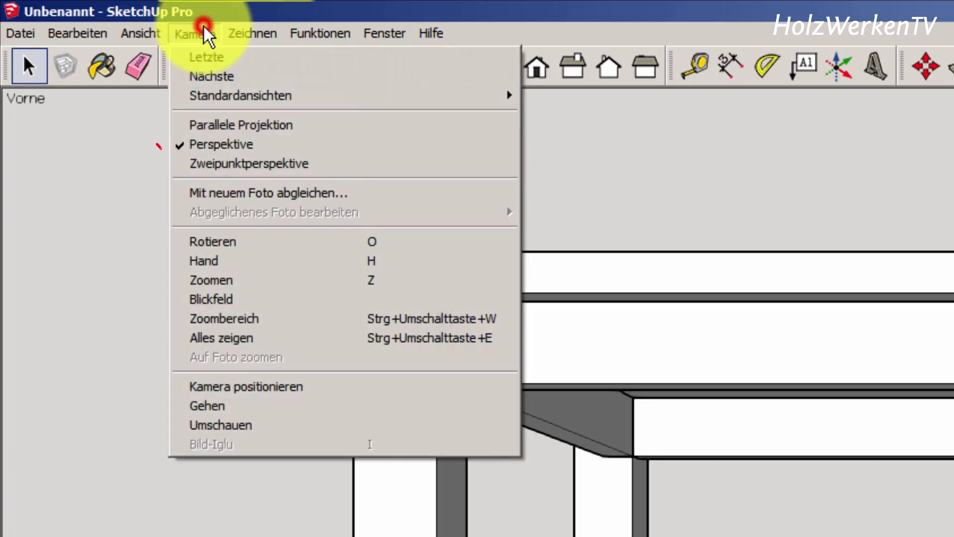
pyautogui.click(201, 158)
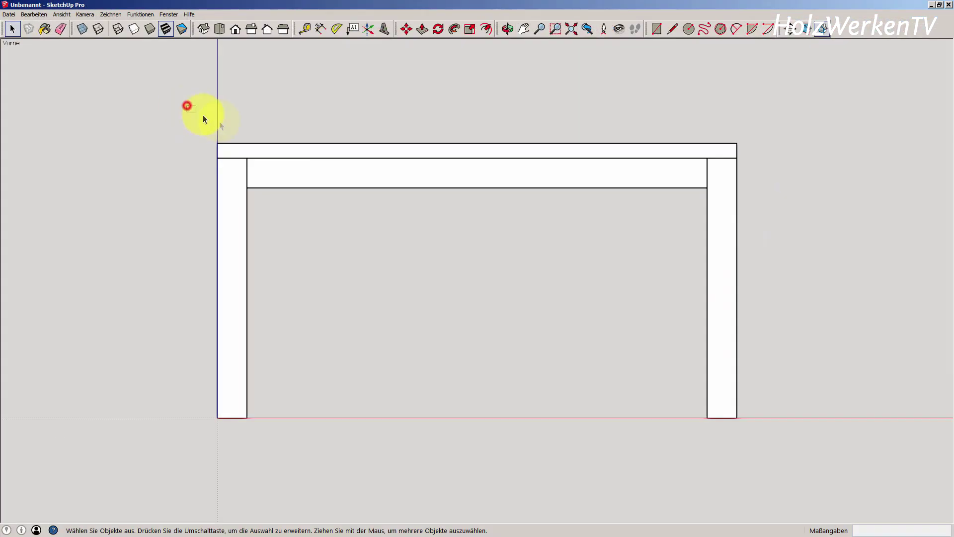
# Step: Group the tabletop board, then restore perspective and orbit to a 3D view
pyautogui.moveTo(187, 106); pyautogui.dragTo(771, 174)
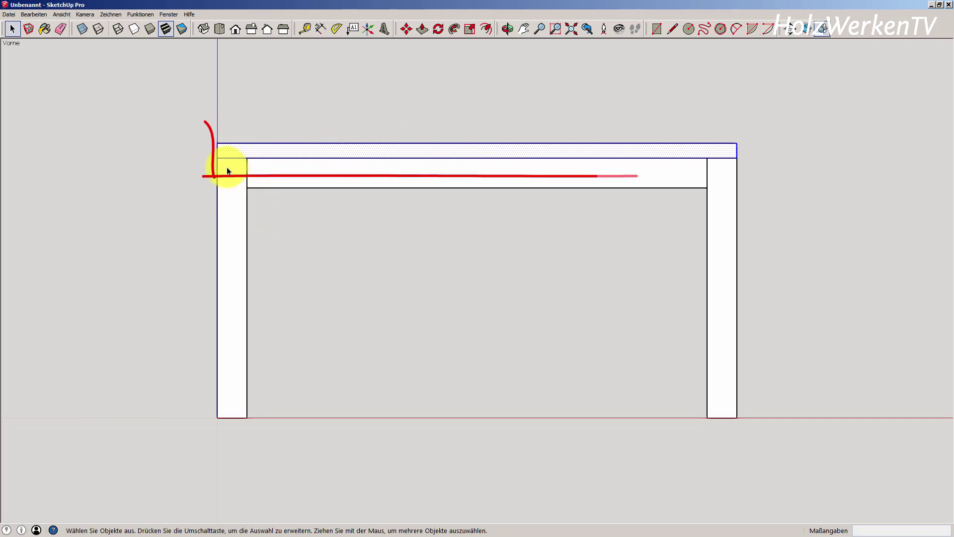
pyautogui.rightClick(252, 154)
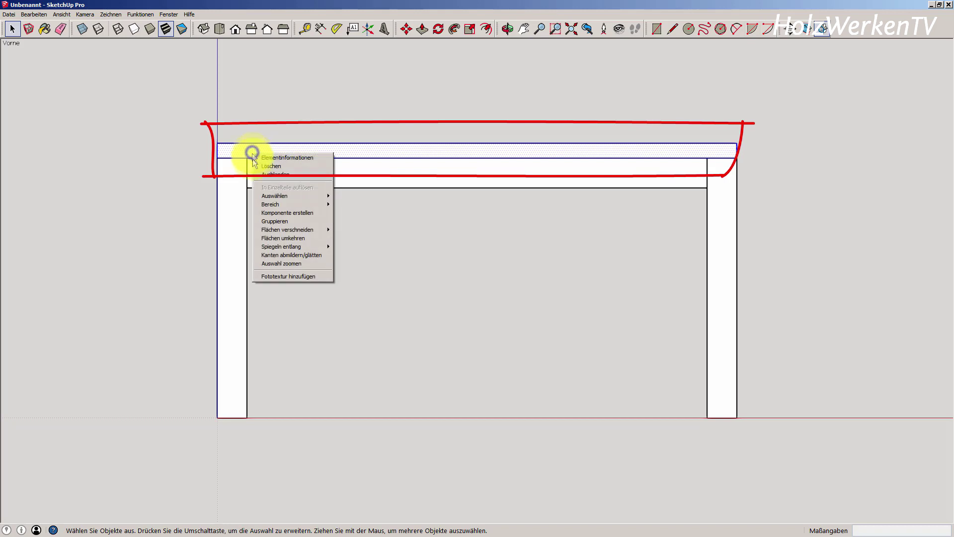
pyautogui.click(267, 223)
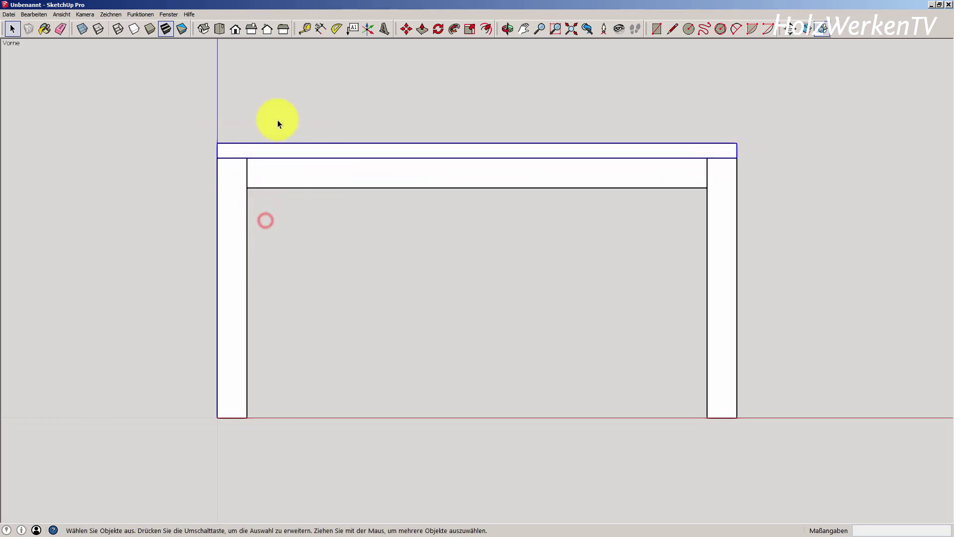
pyautogui.click(82, 14)
pyautogui.click(93, 63)
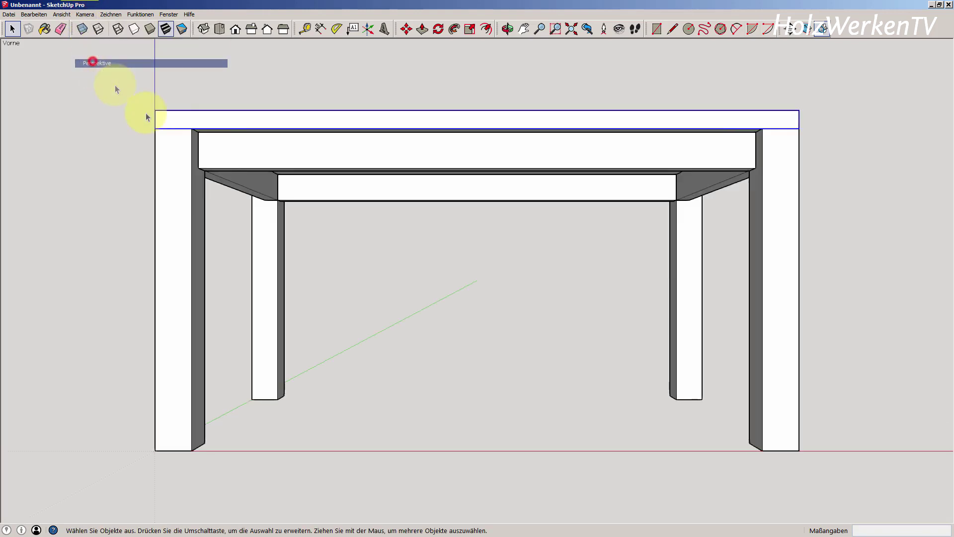
pyautogui.moveTo(115, 85); pyautogui.dragTo(258, 282, button='middle')
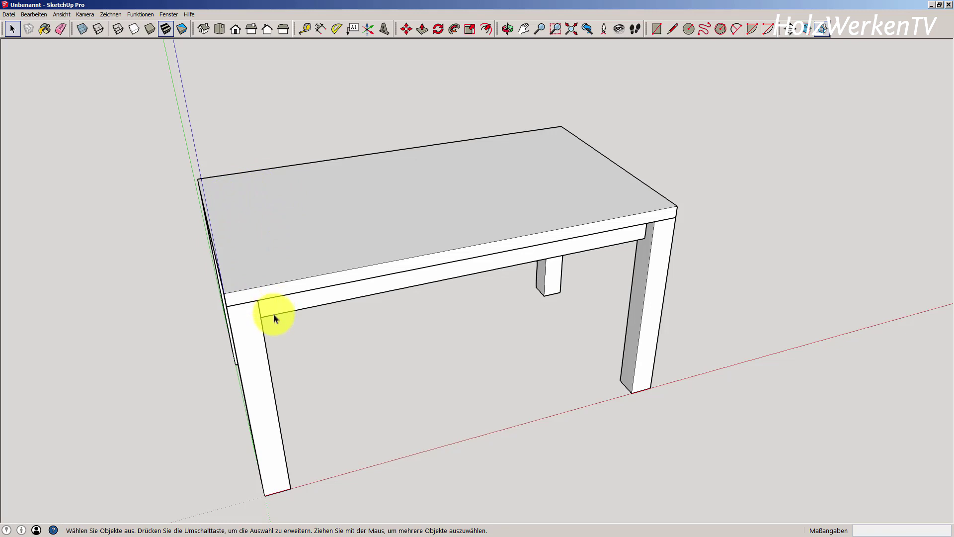
# Step: Dimension the 1400 mm back edge of the tabletop
pyautogui.press('t')
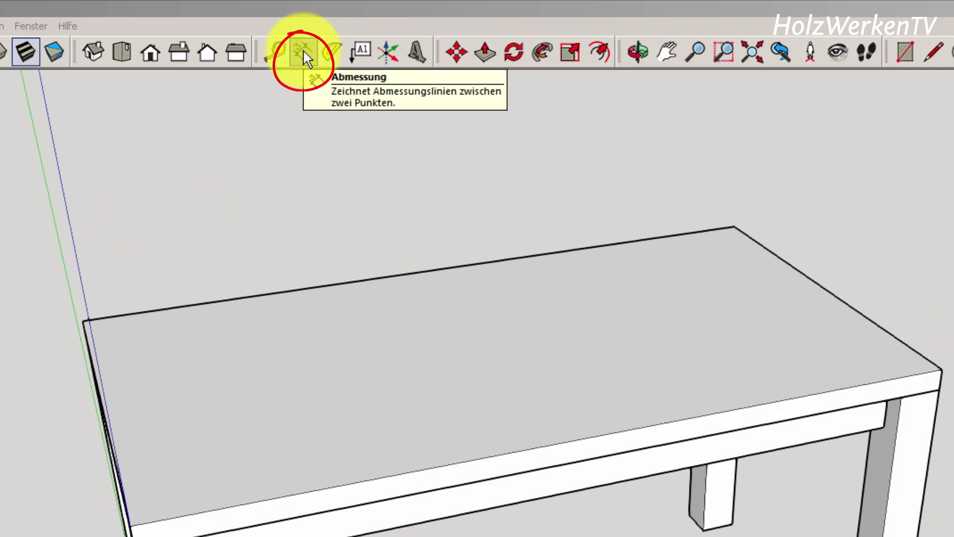
pyautogui.click(303, 49)
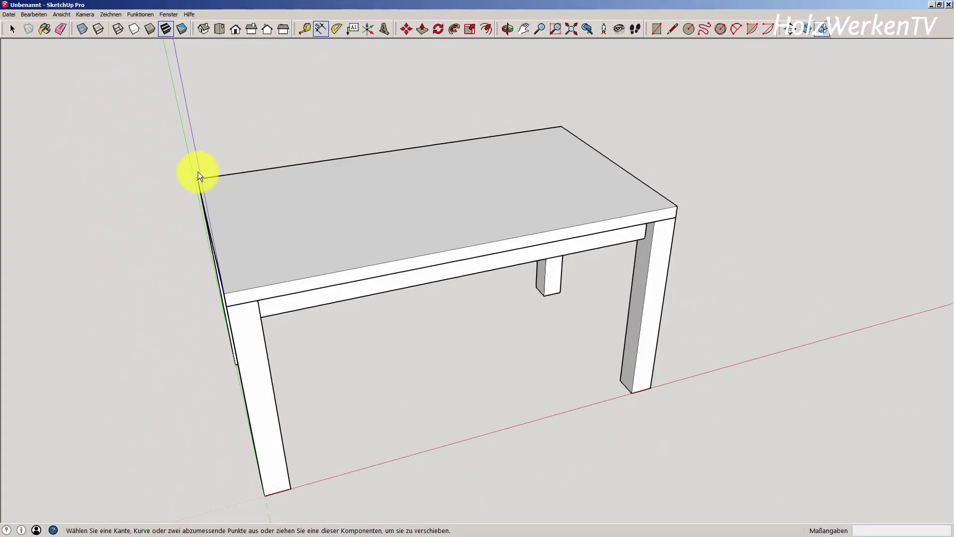
pyautogui.click(198, 175)
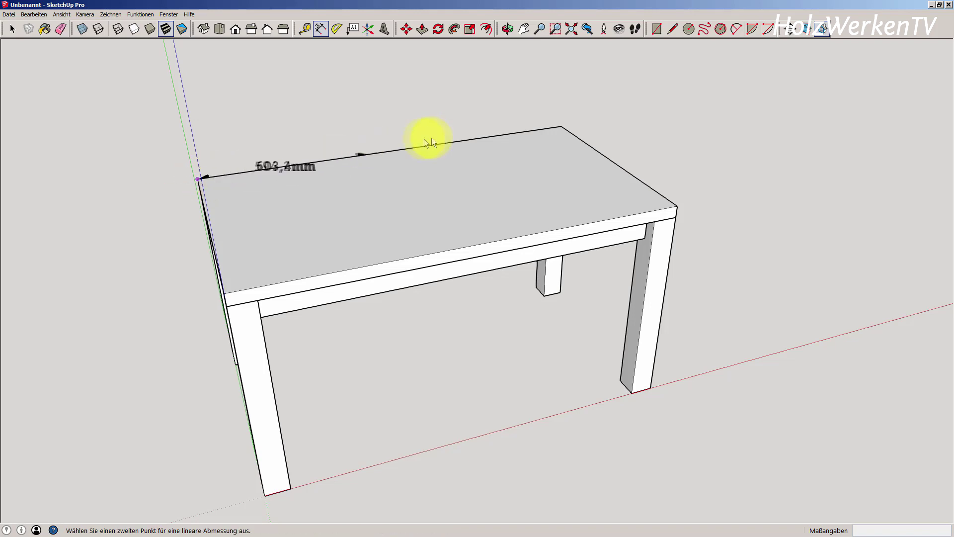
pyautogui.click(563, 126)
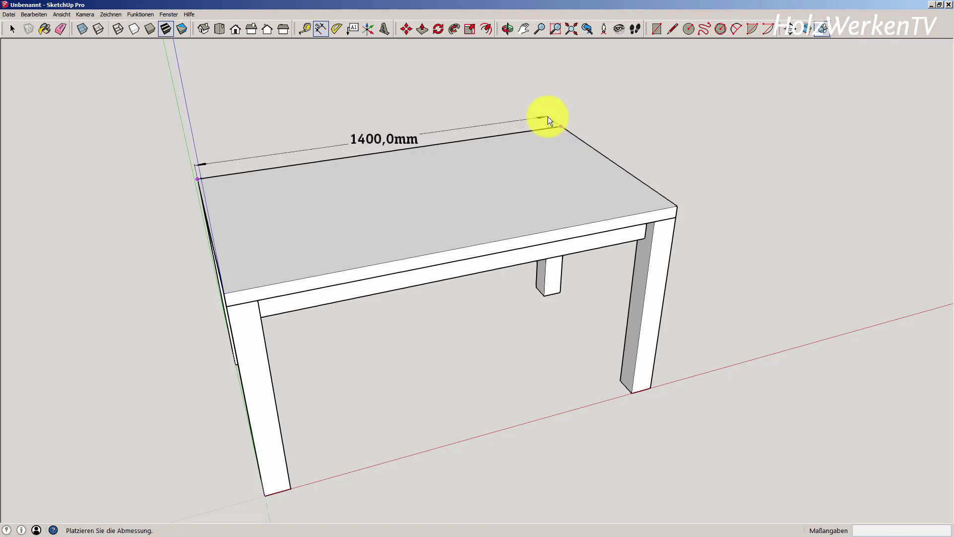
pyautogui.click(556, 95)
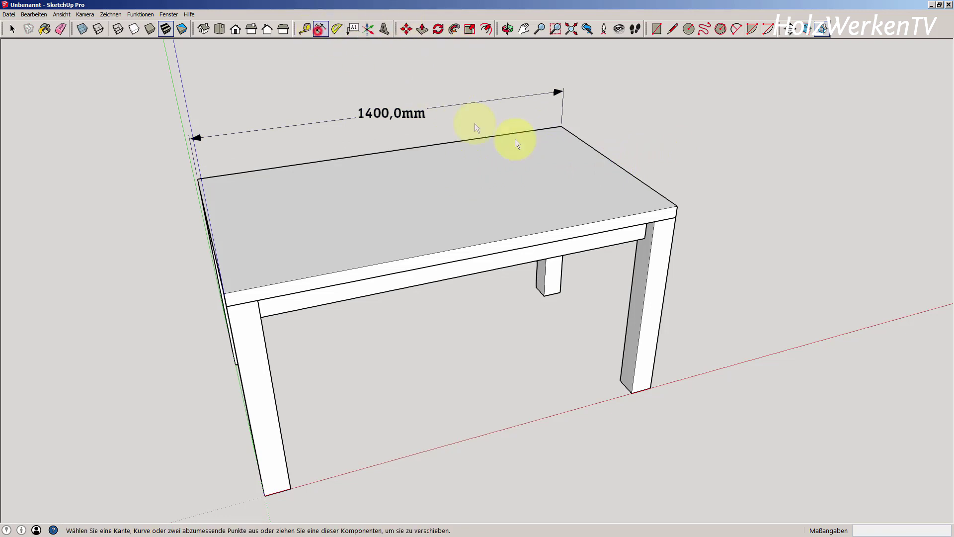
# Step: Add the 800 mm tabletop depth and 740 mm leg height dimensions
pyautogui.click(559, 128)
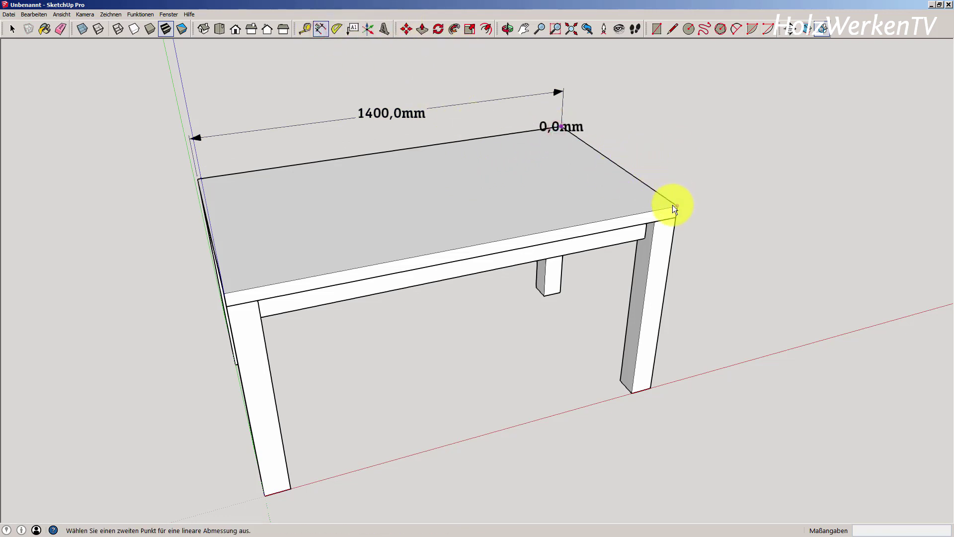
pyautogui.click(678, 204)
pyautogui.click(681, 163)
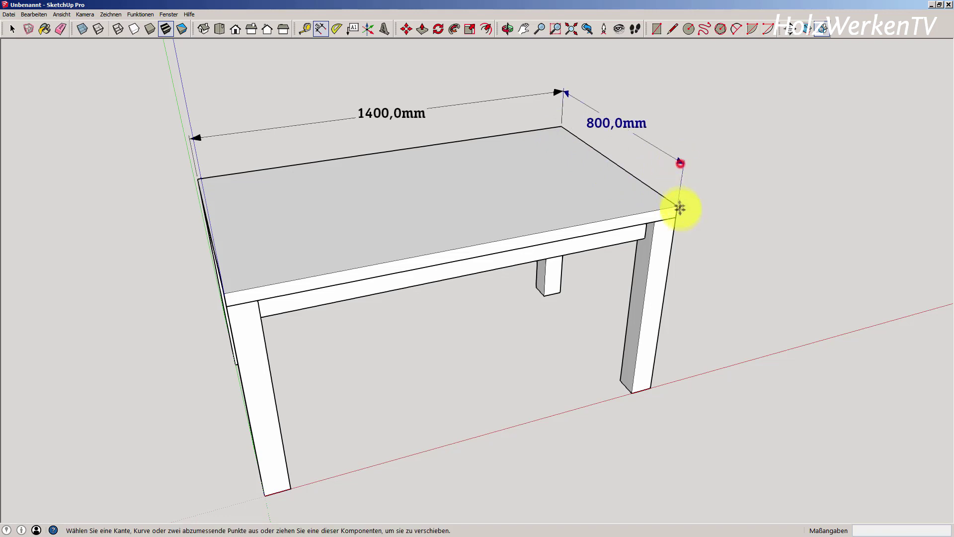
pyautogui.click(651, 386)
pyautogui.click(675, 202)
pyautogui.click(731, 203)
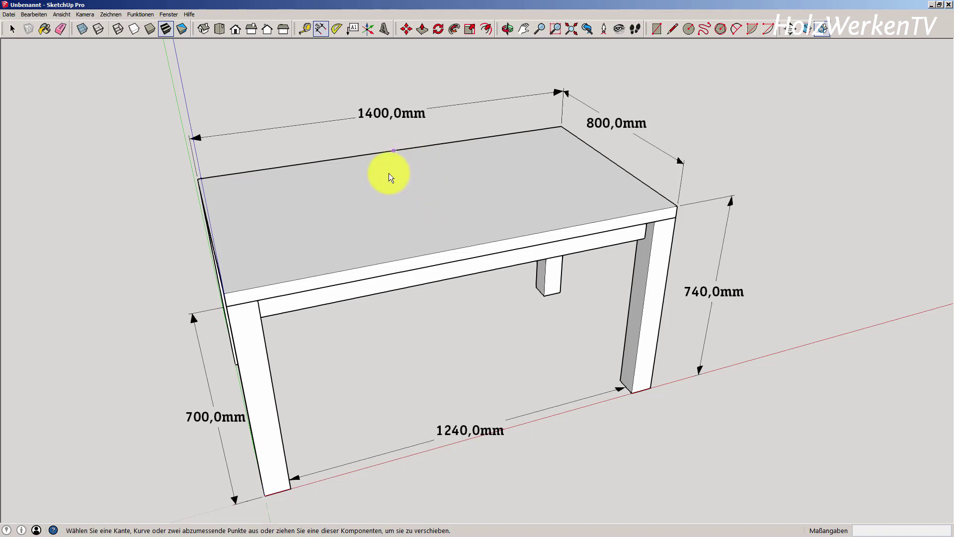
pyautogui.moveTo(379, 185); pyautogui.dragTo(440, 265, button='middle')
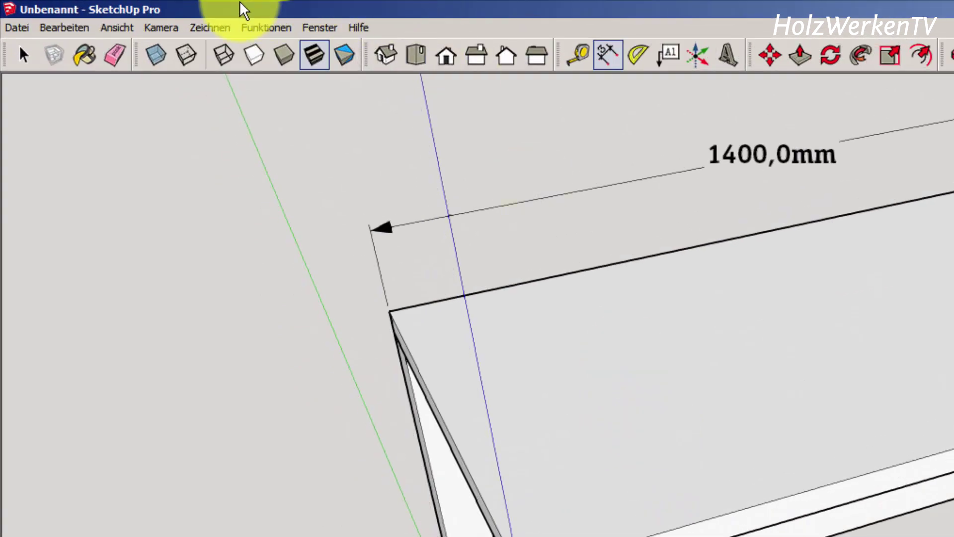
# Step: In Datei > Druckeinrichtung, set the A4 page to Querformat (landscape) and confirm
pyautogui.click(27, 26)
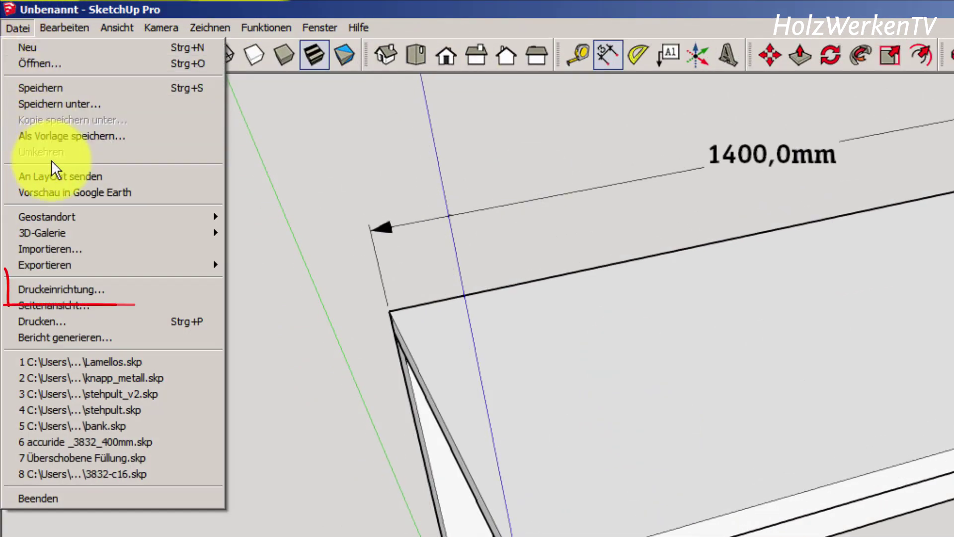
pyautogui.click(40, 291)
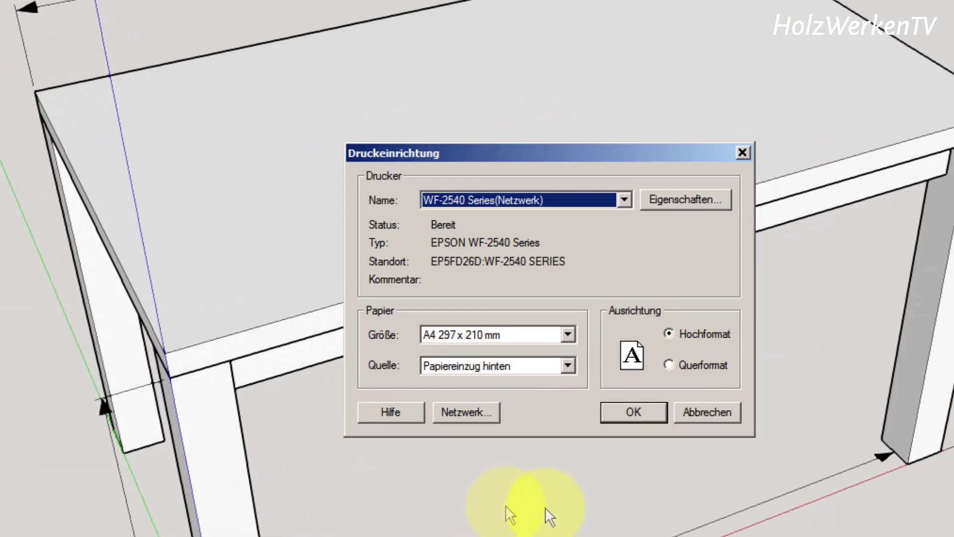
pyautogui.click(666, 365)
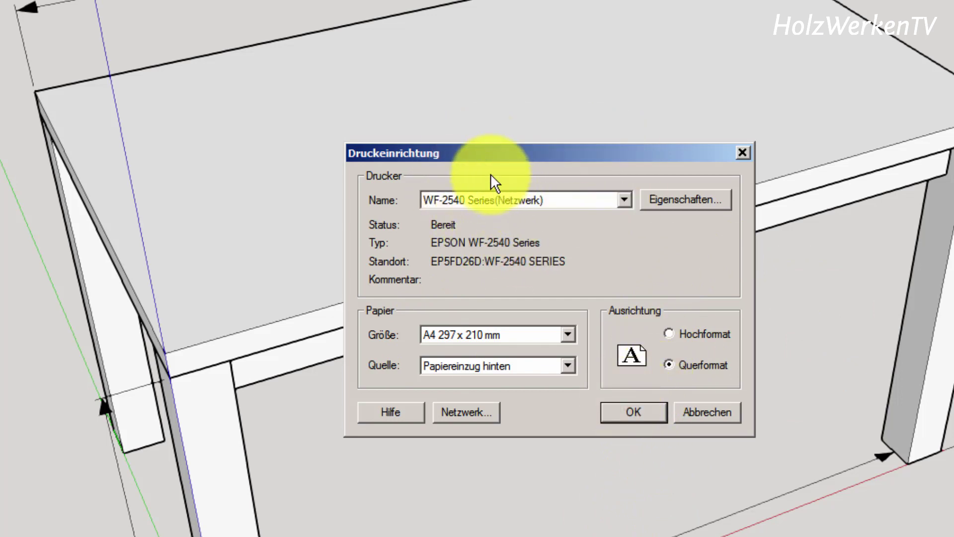
pyautogui.click(628, 415)
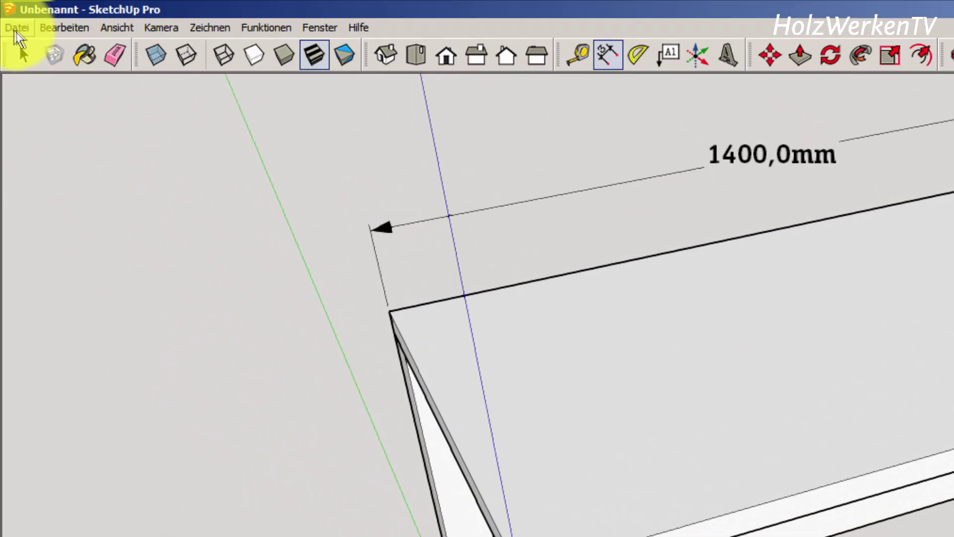
pyautogui.click(13, 29)
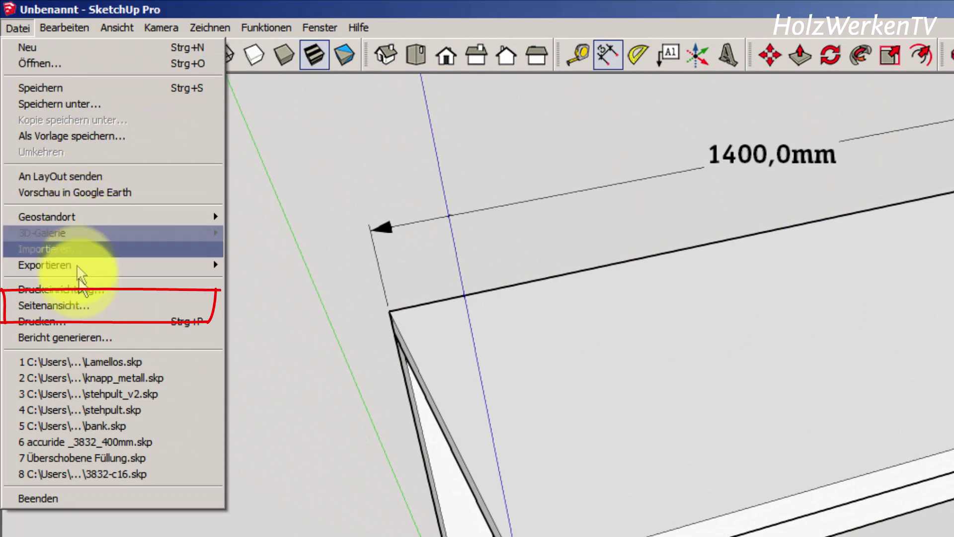
pyautogui.click(81, 302)
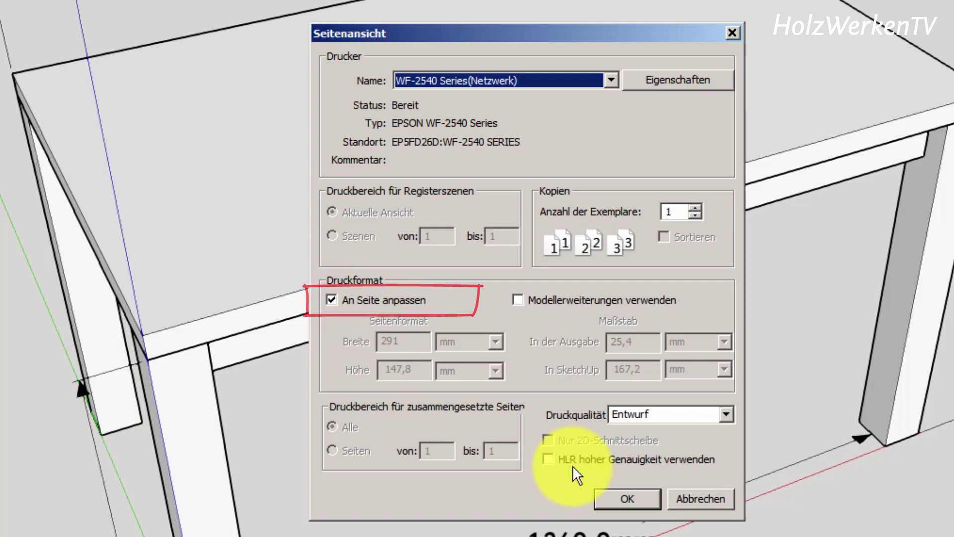
pyautogui.click(628, 499)
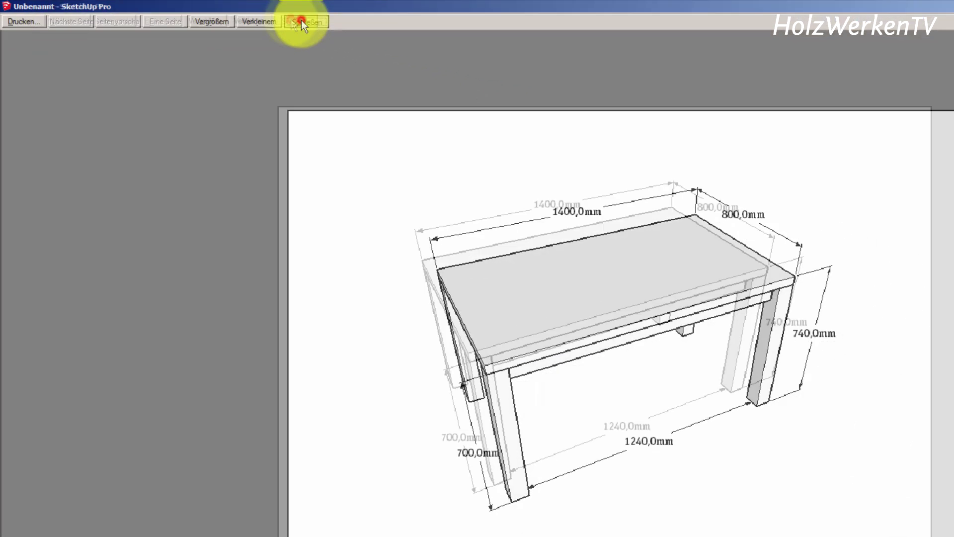
pyautogui.click(539, 36)
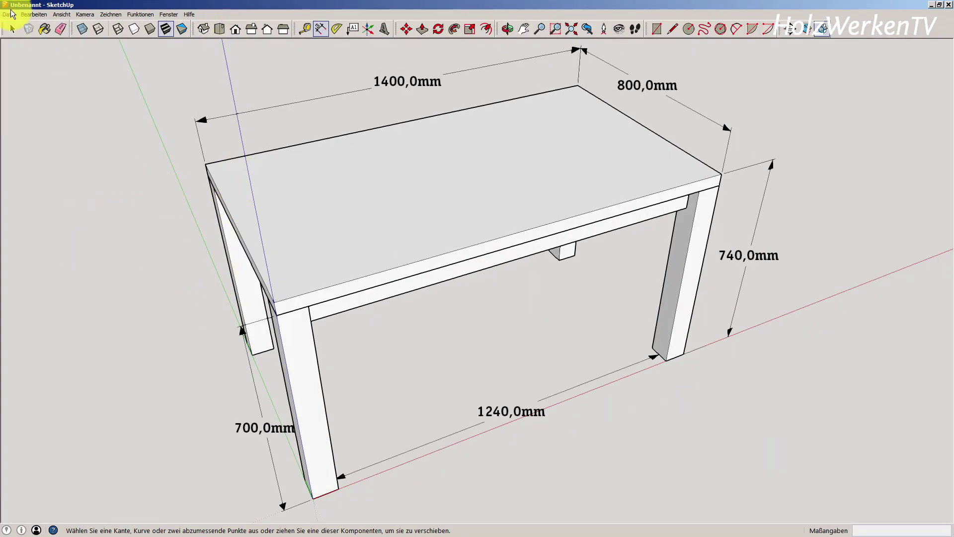
# Step: Reopen Datei > Druckeinrichtung to verify Querformat is still selected
pyautogui.click(12, 14)
pyautogui.click(47, 152)
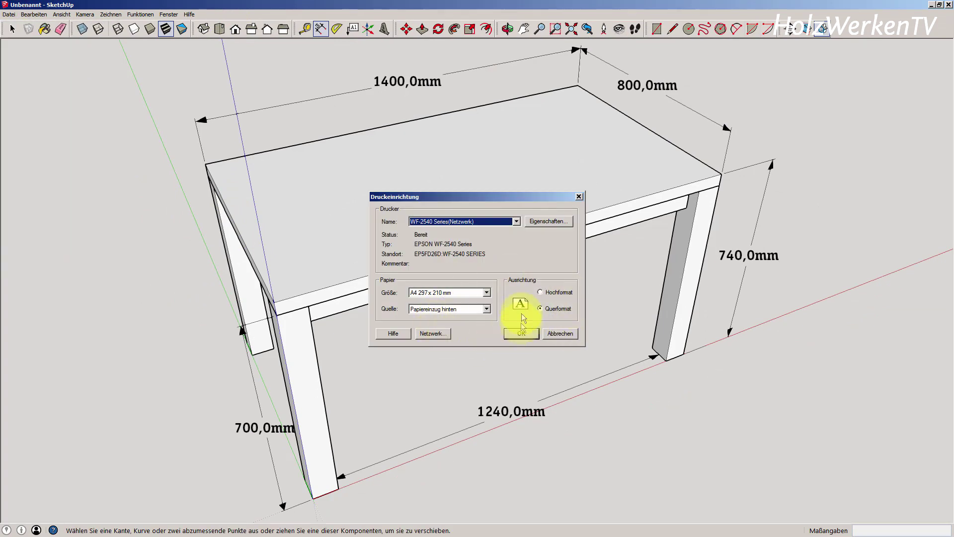